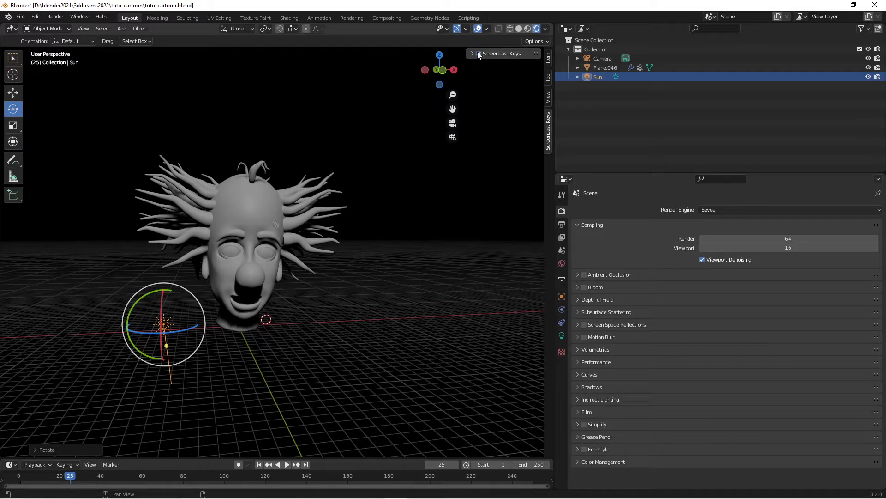
- Enable the Screencast Keys display in the viewport
click(470, 52)
click(470, 52)
key(shift+a)
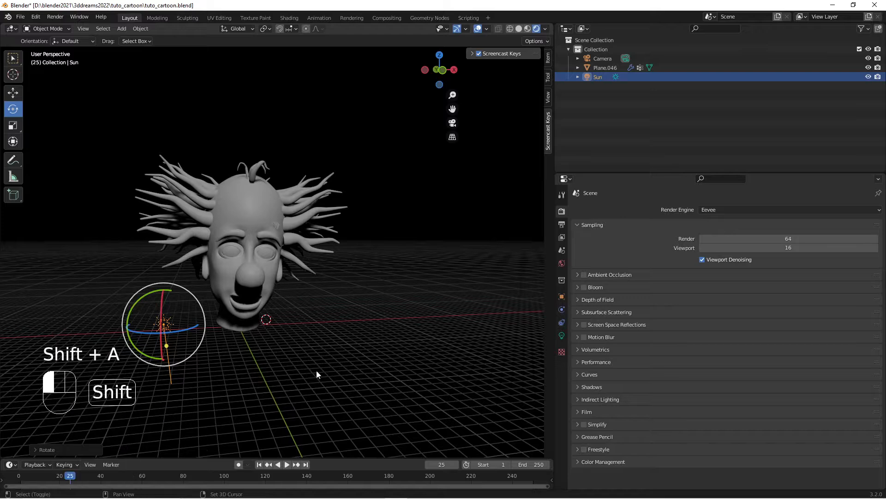
- Rotate the Sun light around several axes so it lights the clown head from the front and one side
shift+middle_drag(273, 333, 287, 317)
middle_drag(283, 317, 290, 318)
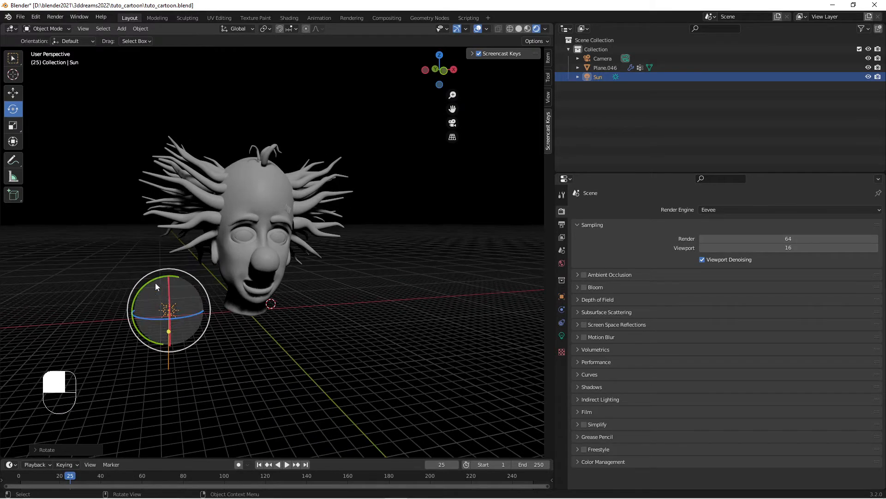
drag(151, 282, 133, 298)
drag(185, 316, 121, 367)
middle_drag(217, 304, 247, 339)
middle_drag(215, 299, 253, 282)
mouse_move(174, 288)
mouse_down()
mouse_move(176, 300)
mouse_move(163, 290)
mouse_up()
middle_drag(226, 259, 254, 283)
mouse_move(189, 317)
mouse_down()
mouse_move(174, 309)
mouse_move(181, 319)
mouse_up()
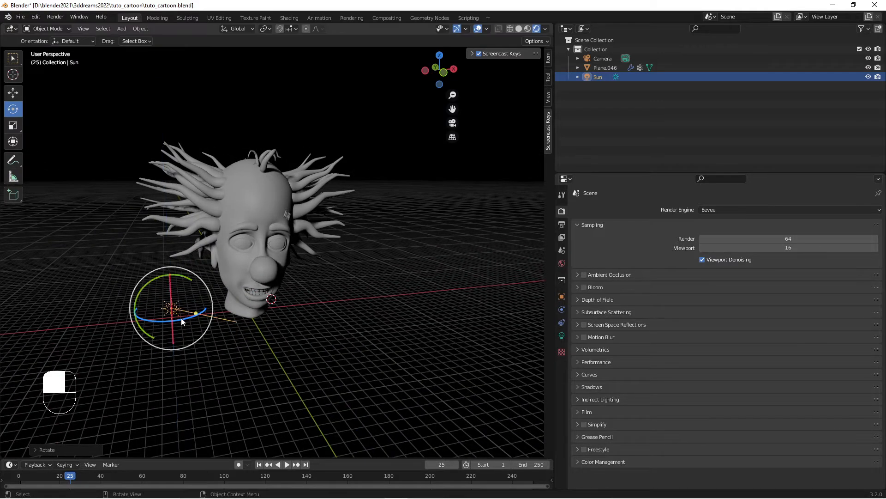
middle_drag(298, 303, 275, 286)
scroll(256, 290, up, 2)
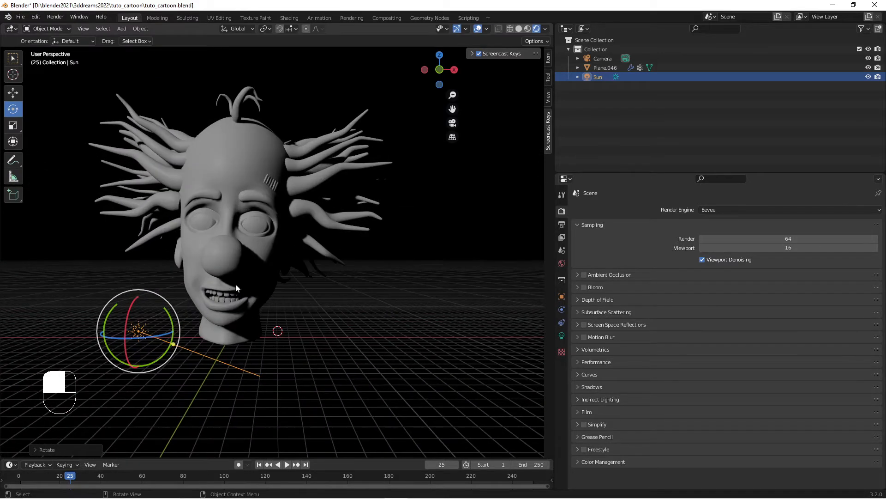
middle_drag(142, 222, 159, 219)
scroll(281, 281, down, 4)
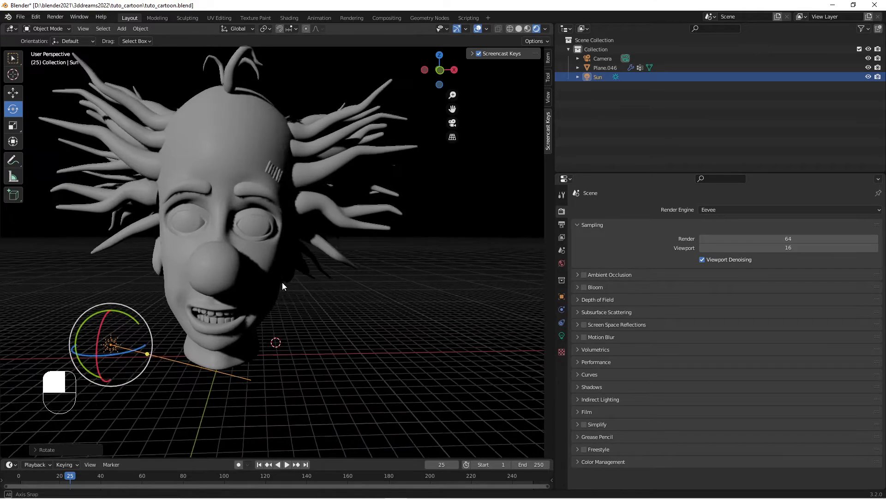
- Create a new material on the clown head and name it toon_clown
click(234, 193)
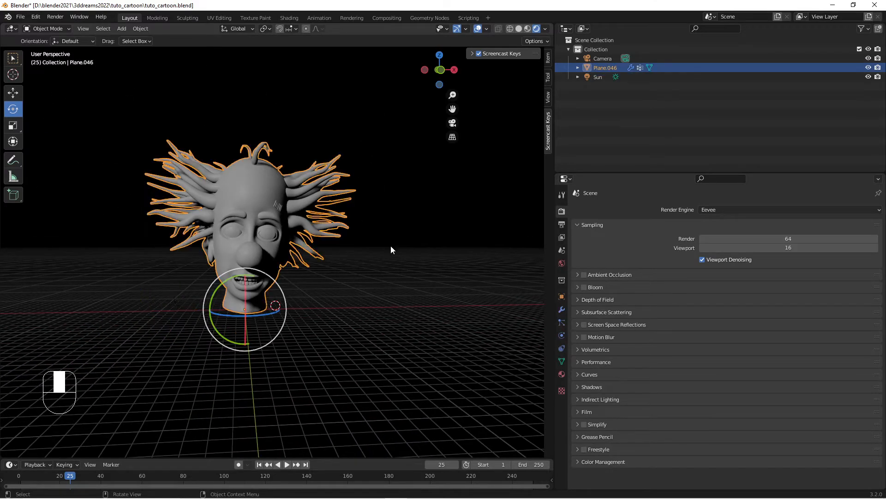
click(561, 375)
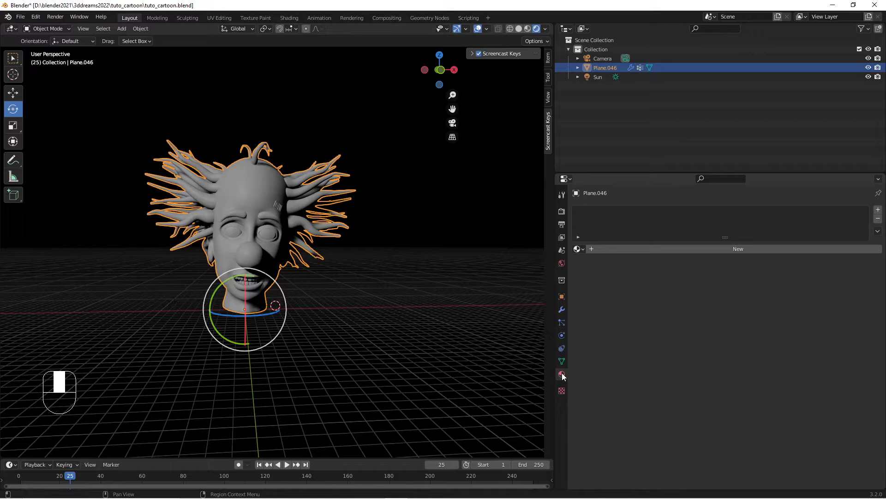
click(680, 248)
click(648, 246)
text(toon_clown)
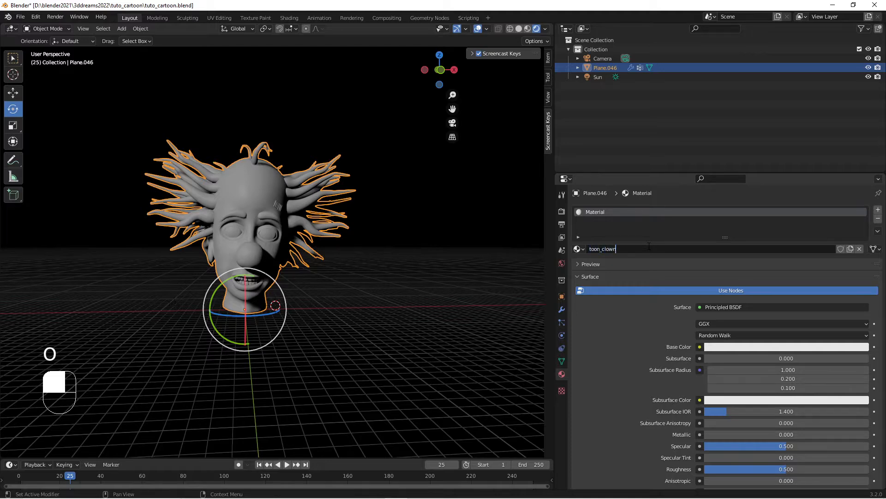
key(Return)
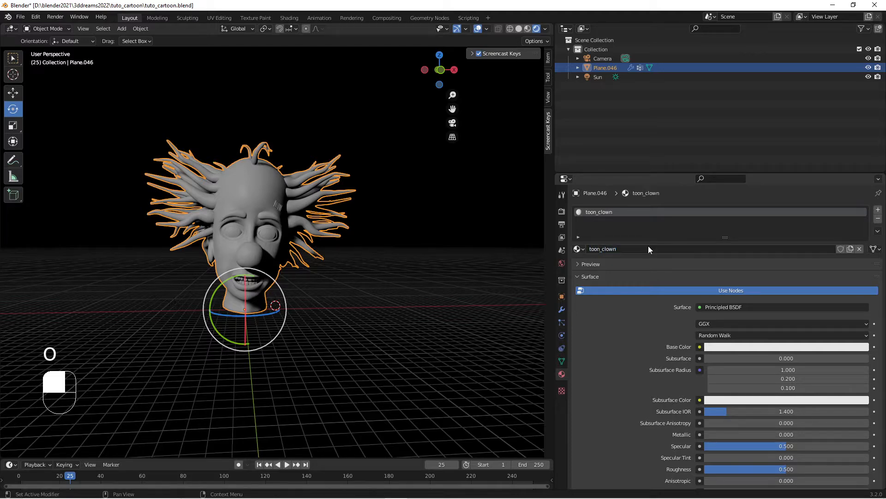
- Switch the properties area to the Shader Editor to show the toon_clown node tree
middle_drag(231, 272, 336, 296)
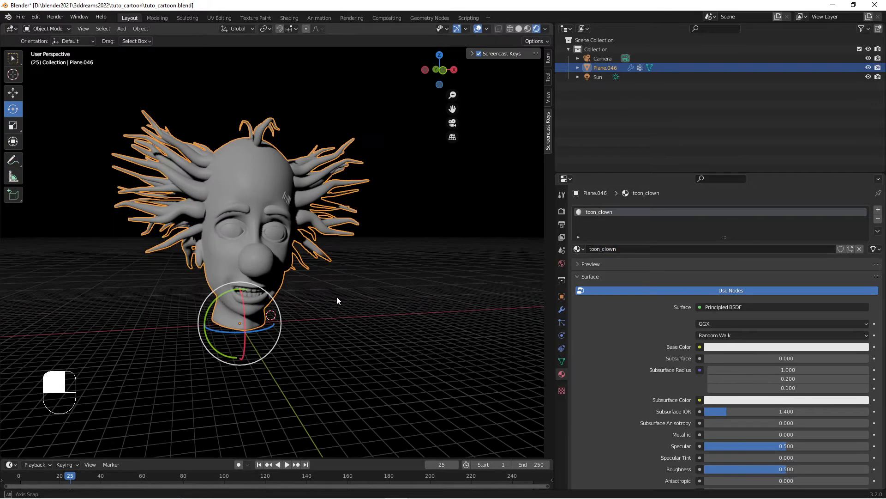
click(566, 178)
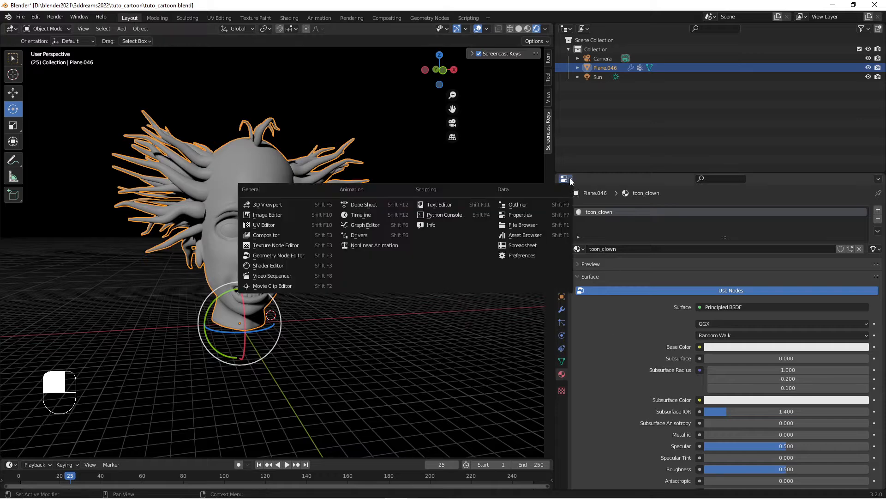
click(287, 264)
key(Home)
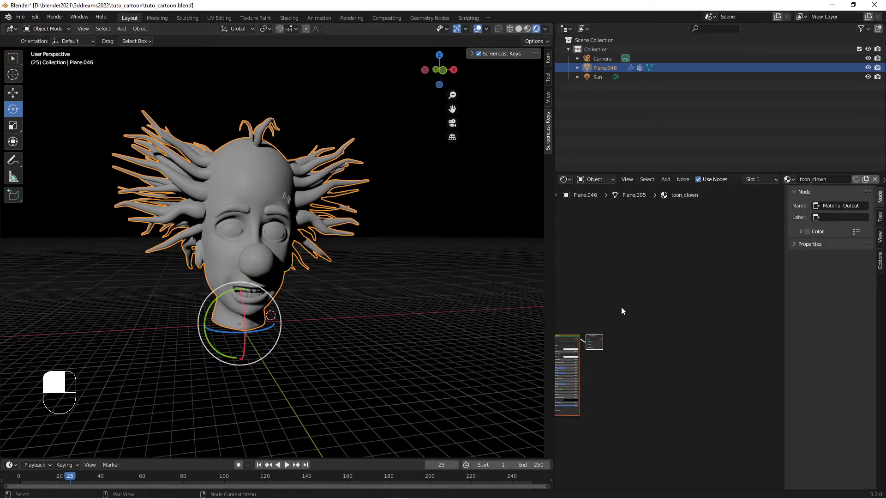
- Move the Material Output node farther from the Principled BSDF and delete the Principled BSDF node
scroll(678, 302, up, 2)
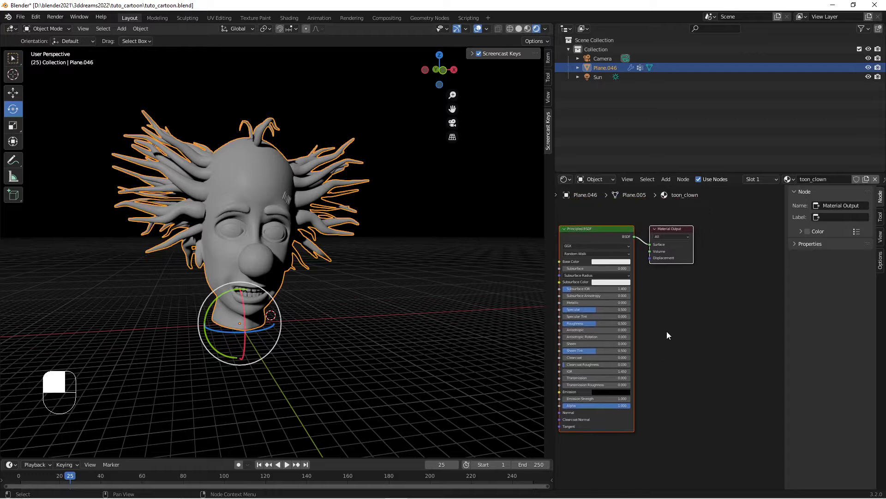
drag(674, 244, 732, 242)
click(703, 242)
middle_drag(692, 312, 712, 307)
click(632, 239)
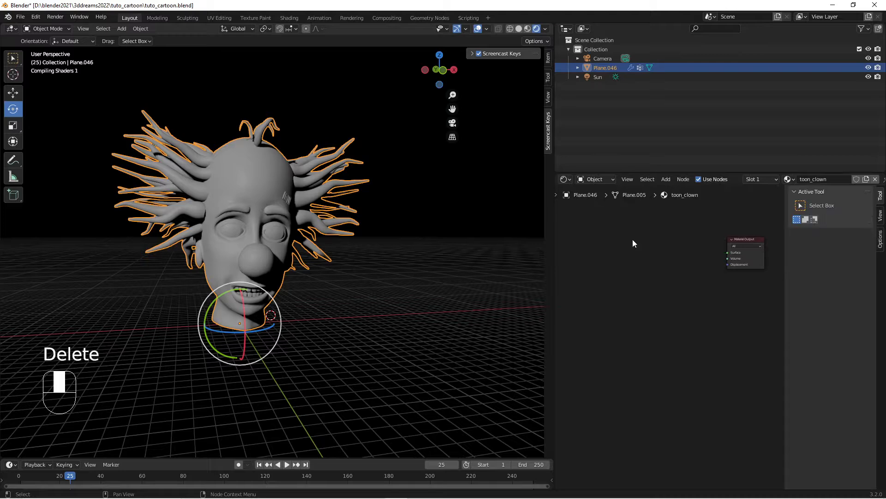
key(Delete)
- Add a Diffuse BSDF shader node and place it before the Material Output
click(669, 179)
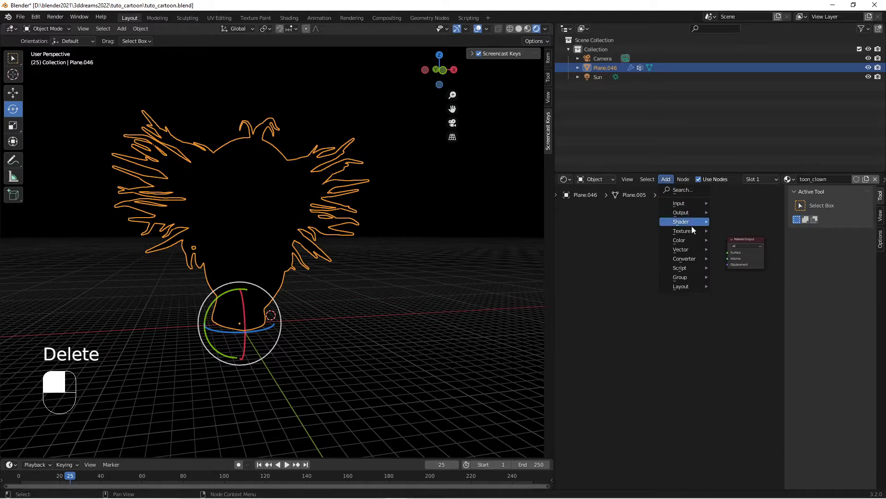
mouse_move(688, 220)
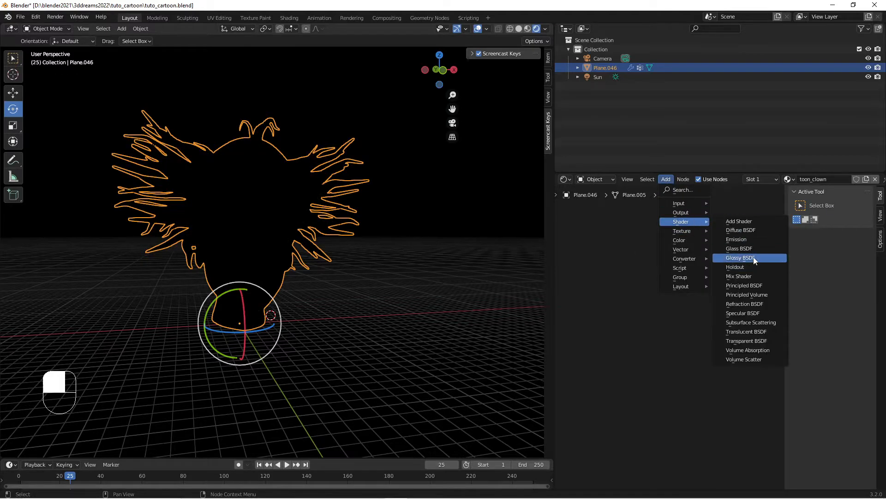
click(749, 234)
click(646, 256)
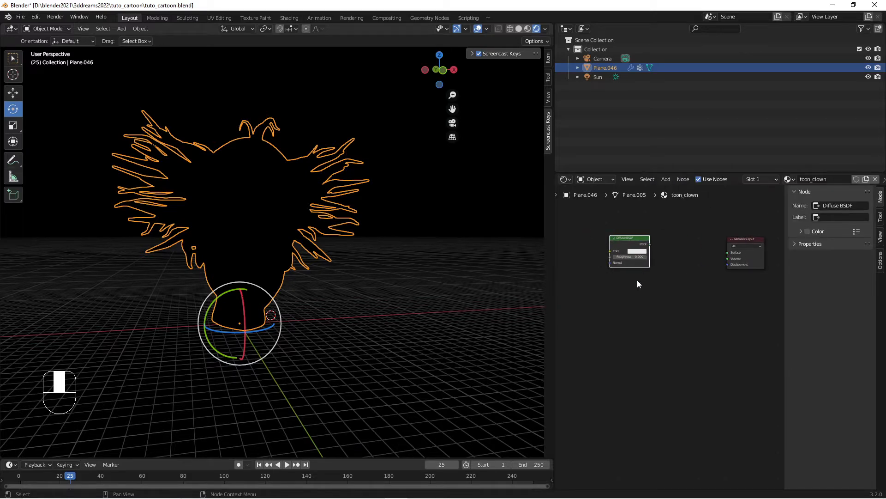
scroll(643, 282, down, 2)
drag(644, 250, 648, 255)
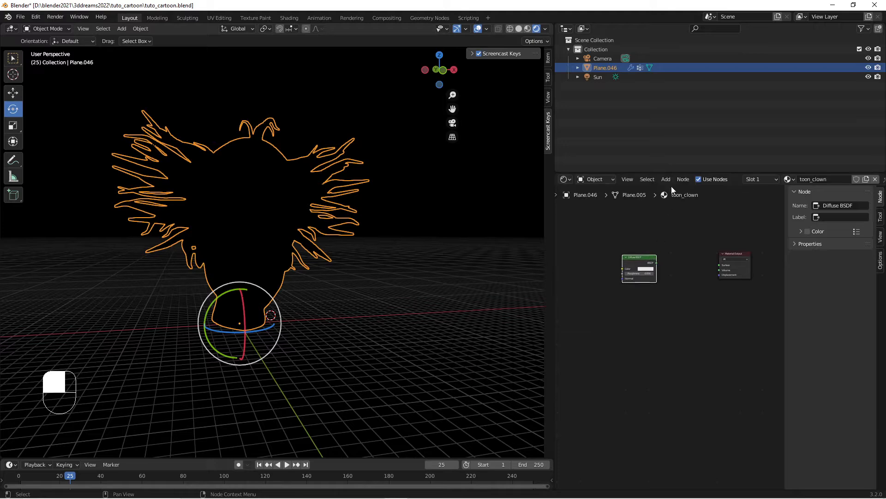
- Add an Image Texture node before the Diffuse BSDF and link its Color output to the shader's Color input
click(667, 180)
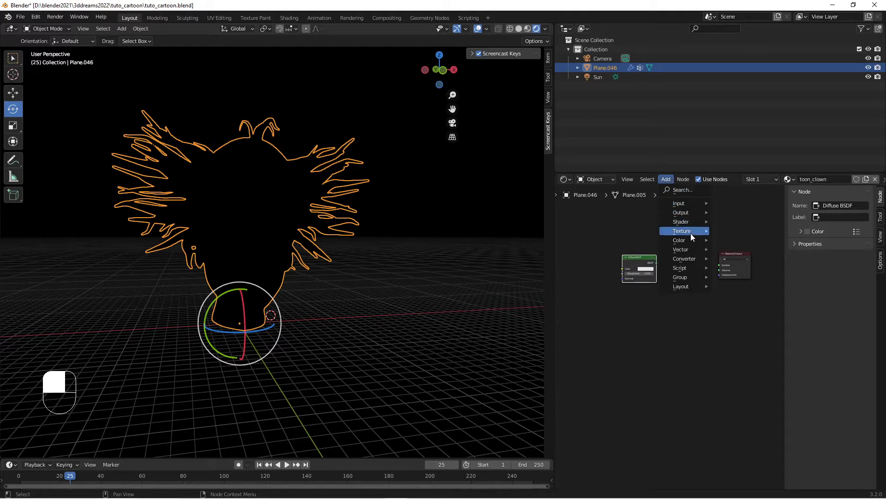
mouse_move(691, 234)
click(743, 278)
middle_drag(655, 290, 639, 288)
drag(582, 248, 607, 253)
scroll(669, 260, up, 1)
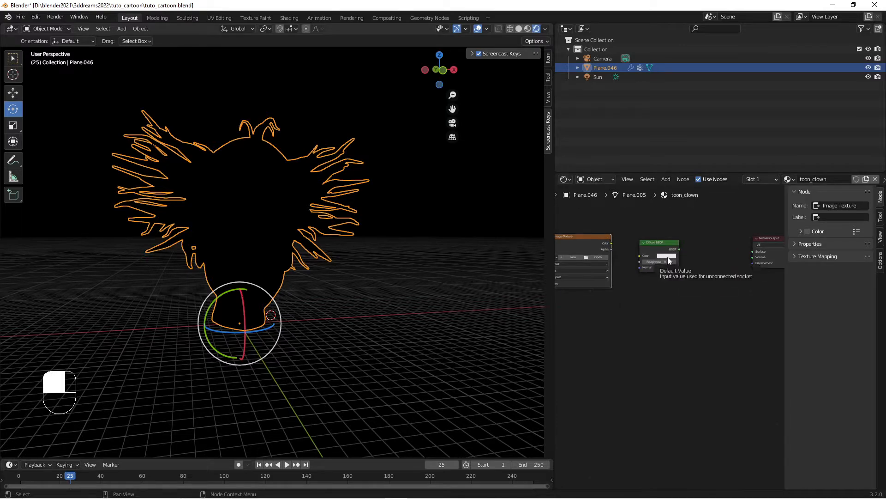
drag(611, 243, 641, 256)
- Widen the Shader Editor area and assign the texture_clown image to the Image Texture node
scroll(637, 295, up, 1)
drag(555, 303, 417, 305)
scroll(534, 345, up, 3)
middle_drag(567, 323, 515, 341)
click(458, 267)
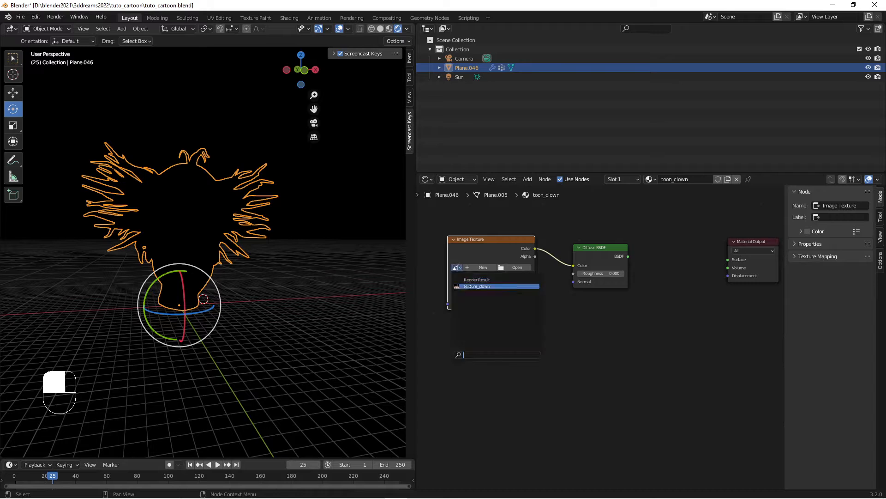
click(480, 287)
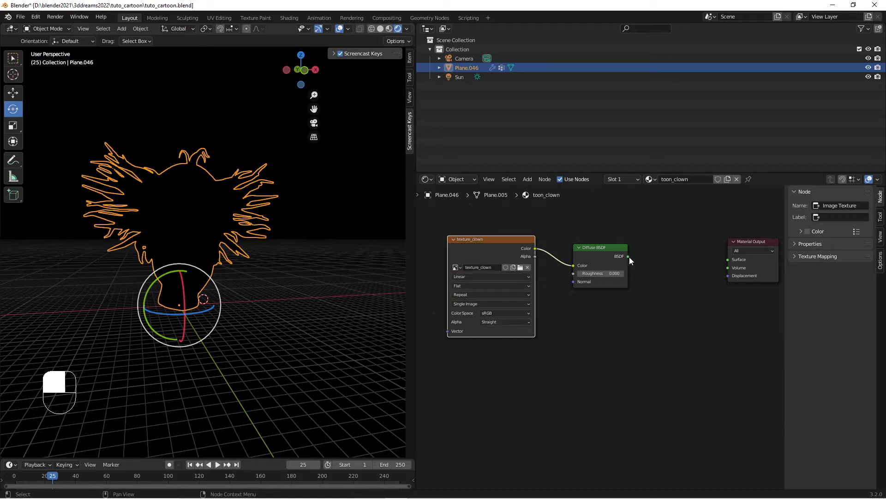
- Link the Diffuse BSDF output to the Material Output's Surface input and inspect the textured head
drag(628, 257, 654, 240)
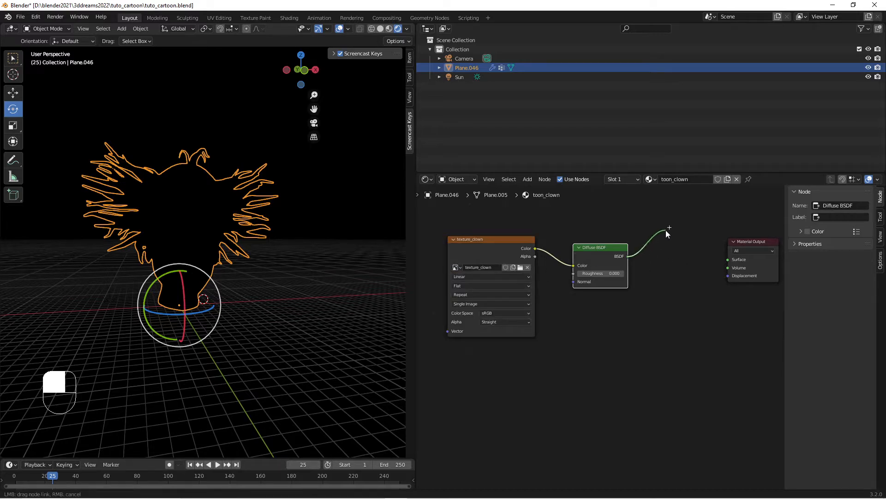
drag(708, 256, 728, 259)
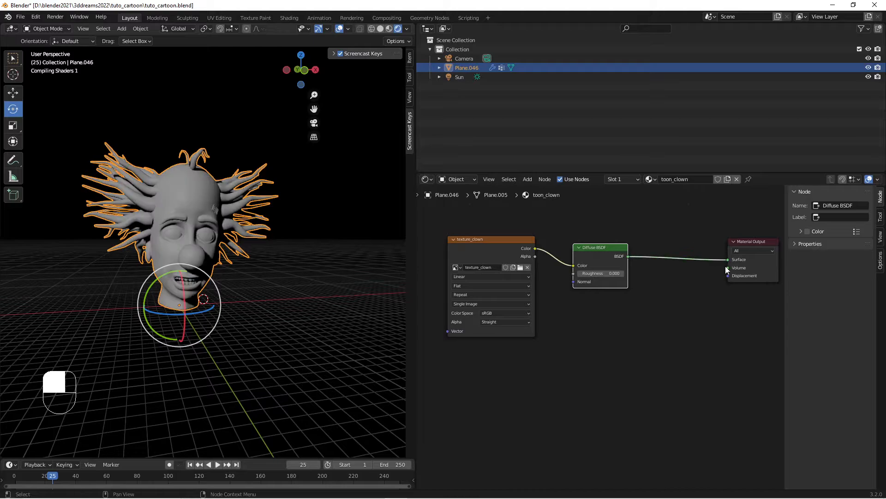
middle_drag(276, 286, 314, 306)
scroll(270, 299, up, 2)
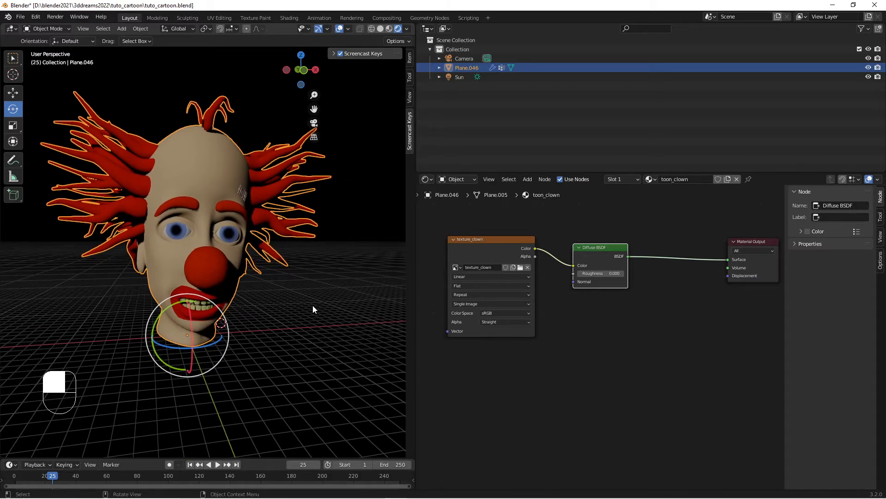
- Make room before the Material Output and insert a Shader to RGB node on the link from the Diffuse BSDF
scroll(647, 336, down, 4)
middle_drag(659, 324, 620, 313)
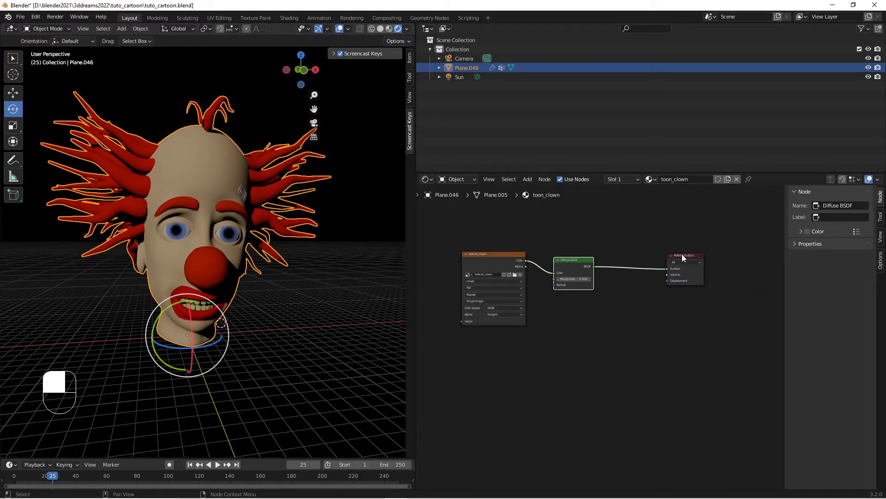
drag(682, 258, 696, 258)
click(528, 180)
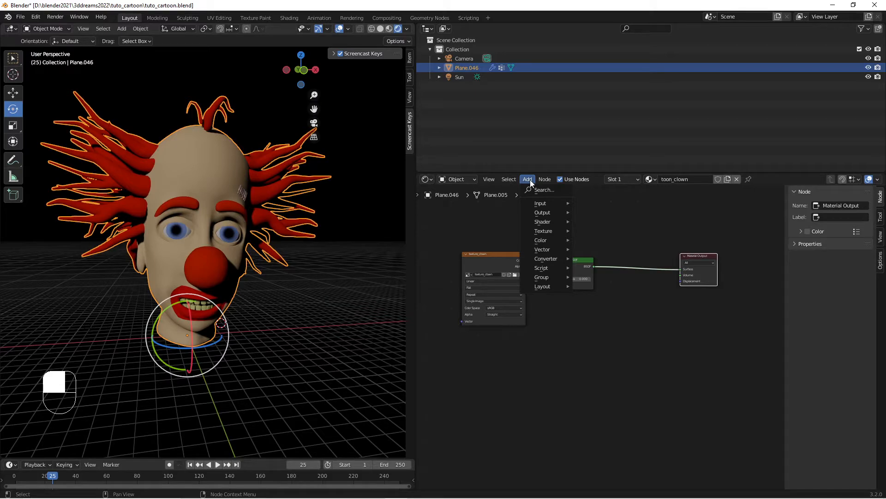
mouse_move(549, 258)
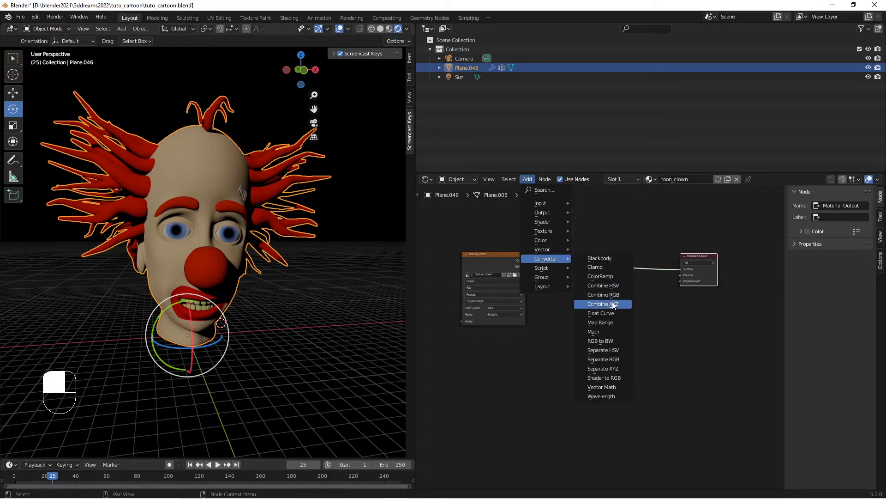
click(615, 379)
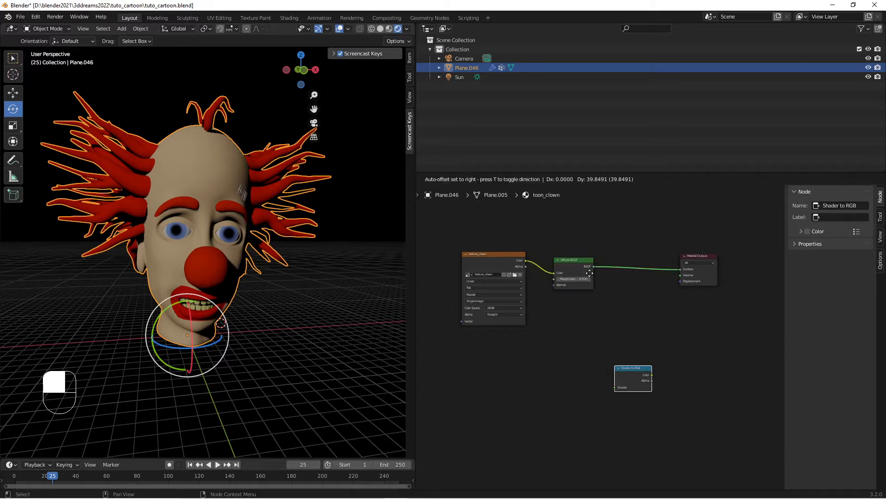
click(628, 269)
- Move the Material Output farther away and insert a ColorRamp node between it and the Shader to RGB node
middle_drag(674, 334, 619, 332)
drag(641, 253, 705, 249)
click(572, 254)
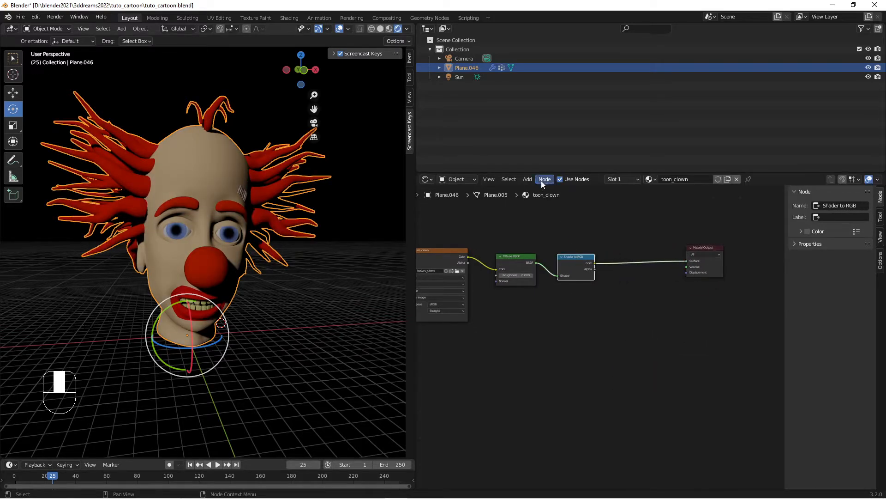
click(527, 179)
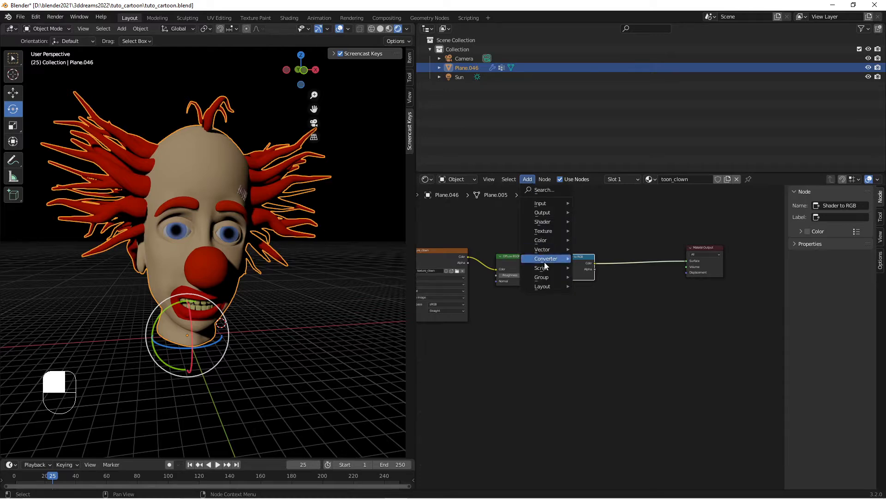
mouse_move(545, 258)
click(610, 277)
click(614, 252)
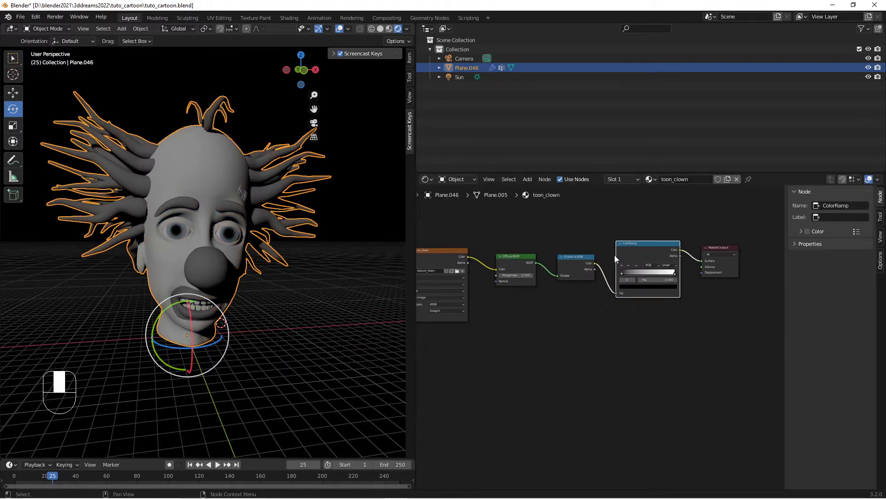
- Space the Material Output away from the ColorRamp and set the ramp's interpolation to Constant
middle_drag(672, 337, 633, 341)
drag(689, 251, 718, 254)
scroll(611, 313, up, 1)
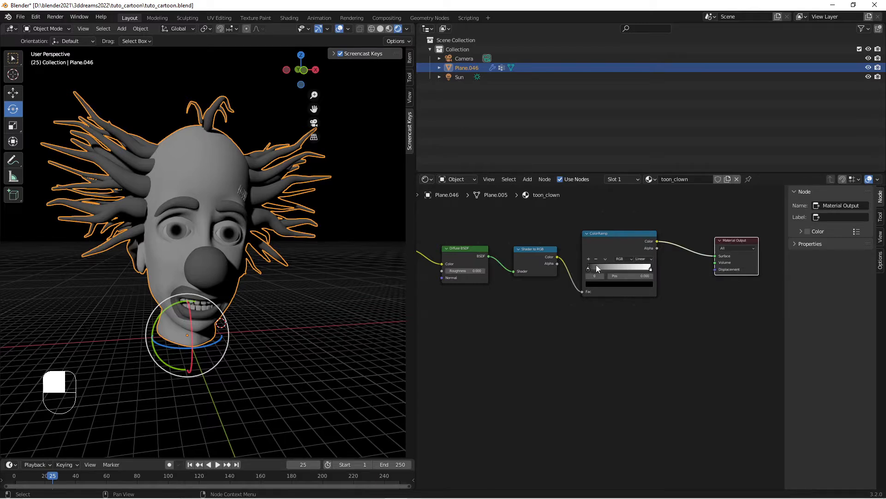
click(642, 259)
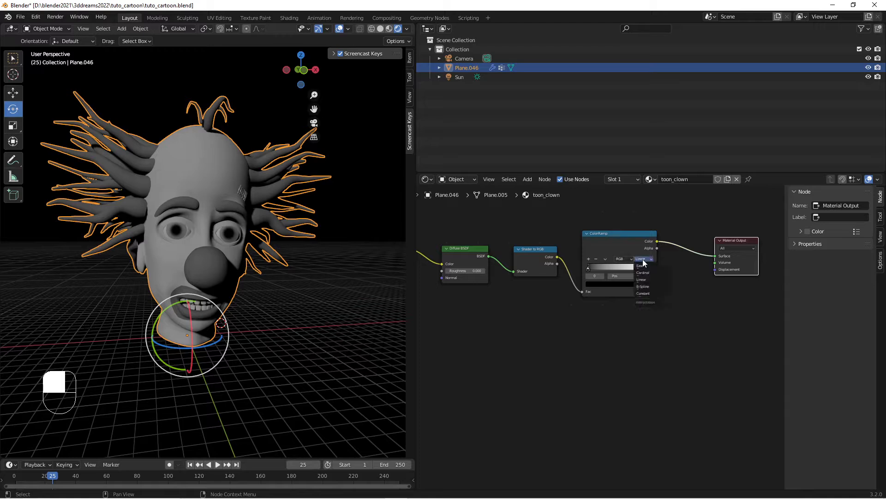
click(644, 292)
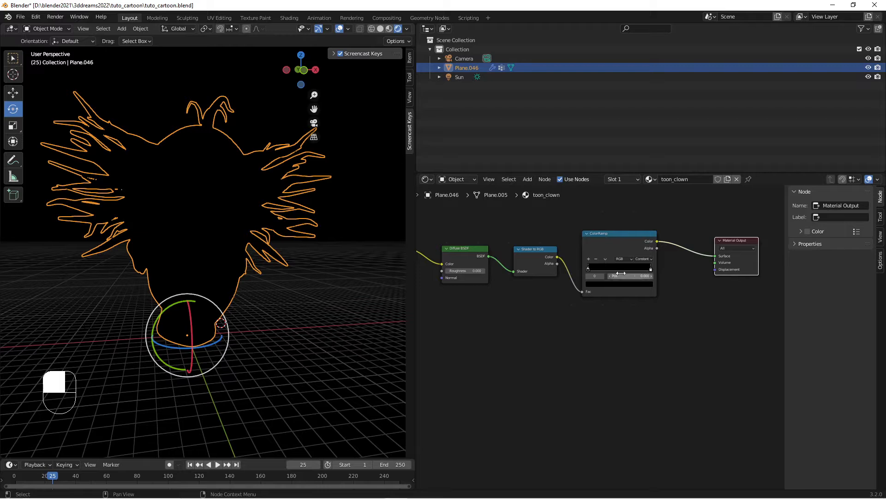
- Add a middle stop to the ColorRamp, color it light grey and move it to about position 0.25
click(593, 259)
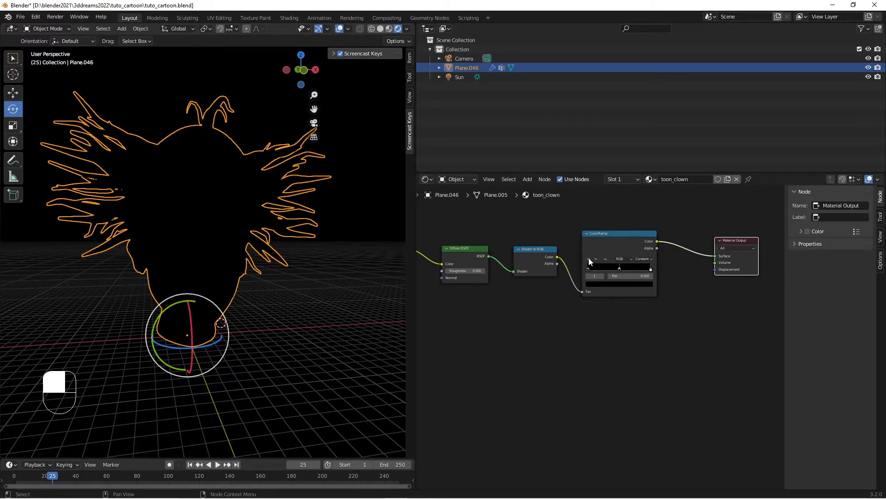
click(618, 283)
drag(639, 238, 639, 205)
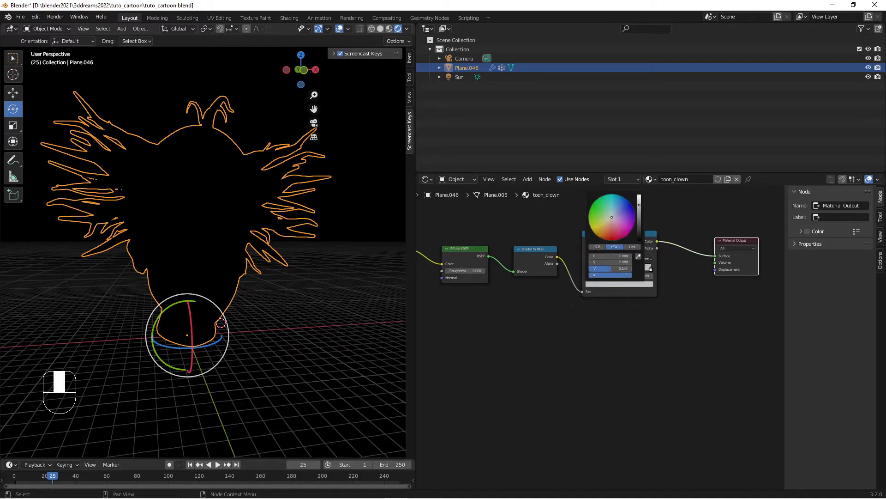
drag(620, 269, 601, 269)
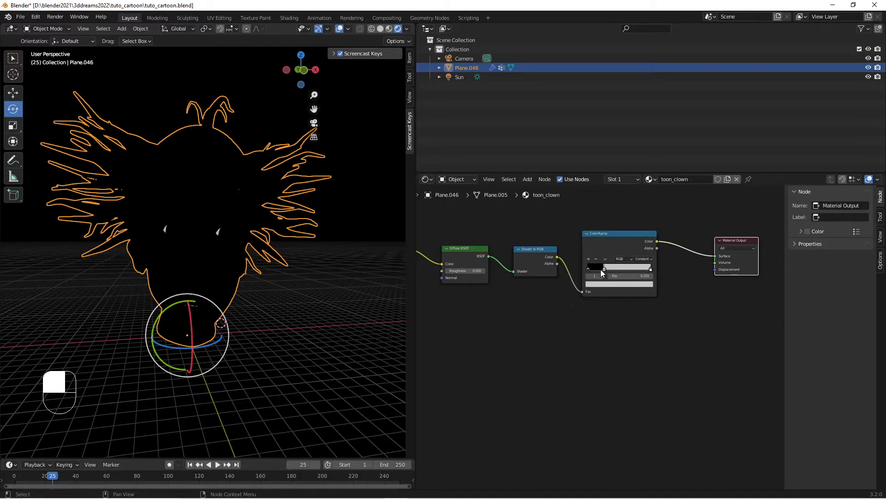
- Darken the middle ColorRamp stop to a medium grey and move the white stop to position 0.177
click(618, 283)
drag(640, 212, 640, 224)
mouse_move(600, 271)
mouse_down()
mouse_move(647, 271)
mouse_move(595, 270)
mouse_up()
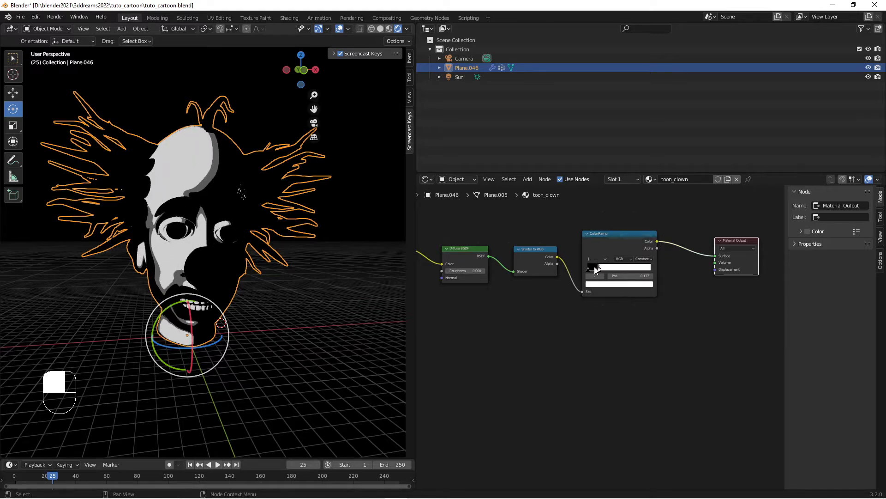
- Tighten the ColorRamp by placing the grey stop at position 0.068 and the white stop at 0.132
scroll(596, 270, up, 3)
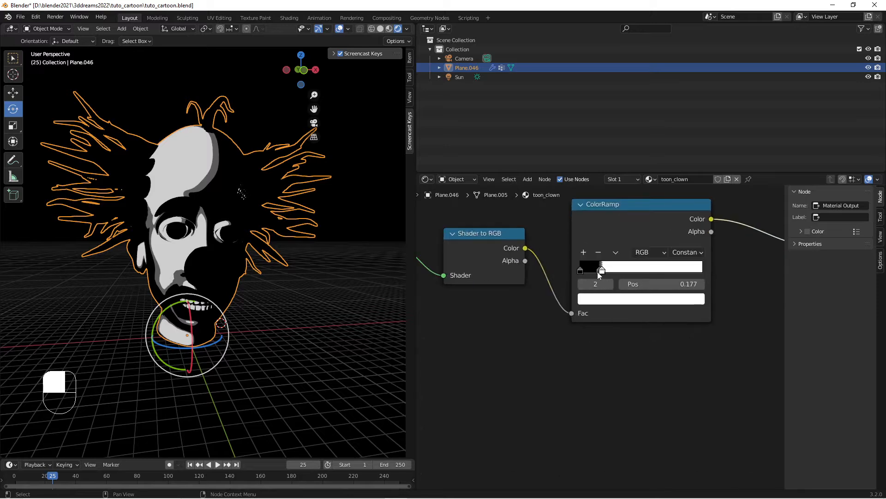
ctrl+click(591, 271)
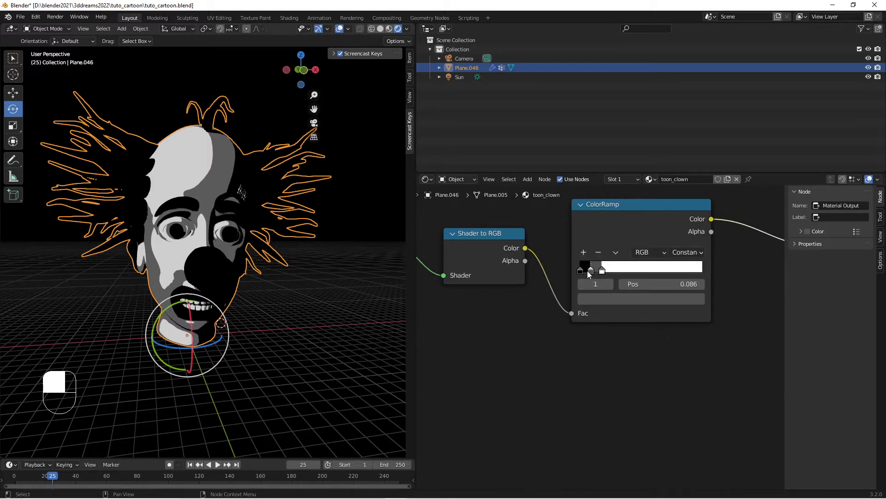
drag(602, 271, 587, 271)
mouse_move(220, 313)
middle_down()
mouse_move(225, 297)
mouse_move(248, 308)
mouse_move(232, 321)
mouse_move(262, 312)
mouse_move(243, 307)
mouse_move(232, 326)
middle_up()
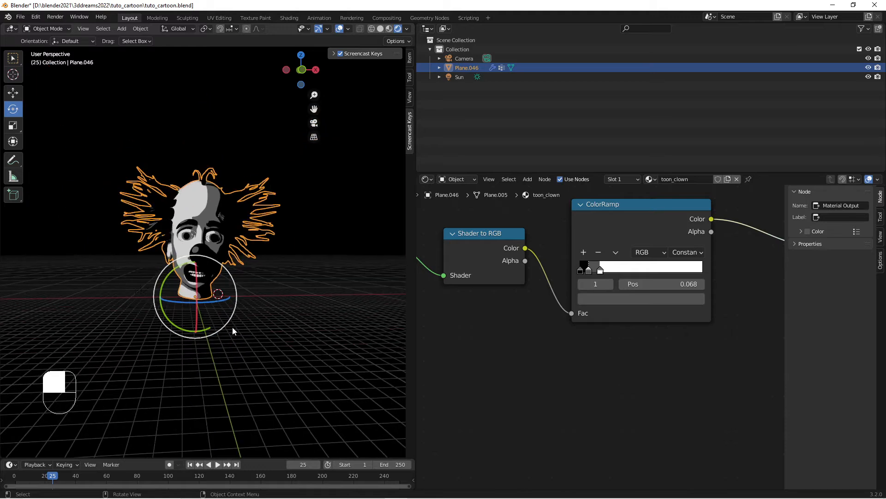
drag(601, 274, 596, 272)
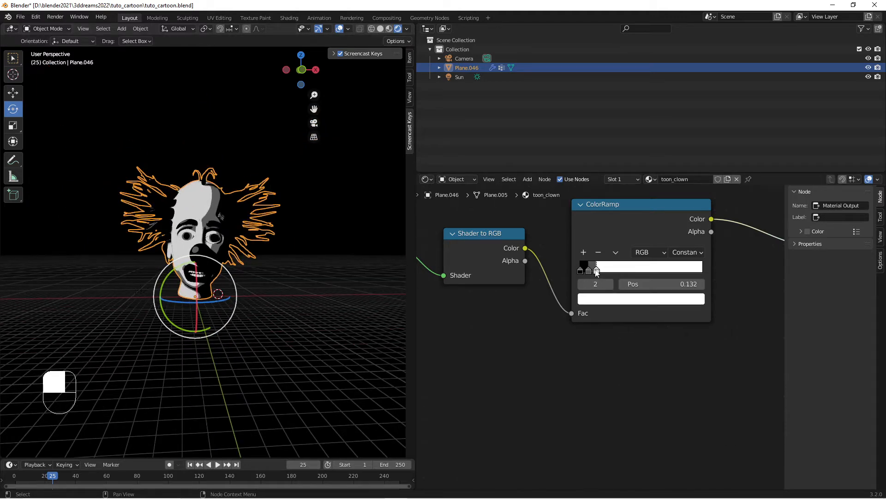
- Compare against the plain Diffuse BSDF by linking it directly to the Material Output's Surface, and reconnect the ColorRamp's Color output
key(Home)
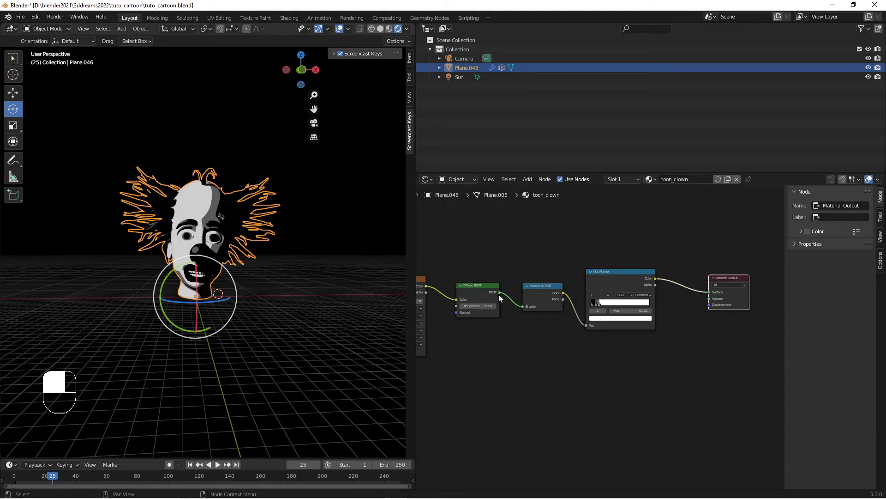
mouse_move(500, 292)
mouse_down()
mouse_move(526, 252)
mouse_move(711, 293)
mouse_up()
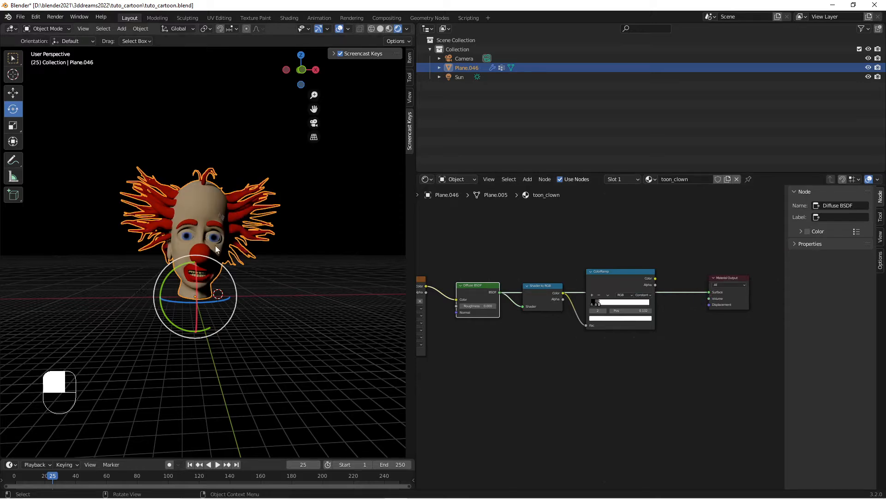
scroll(212, 231, up, 4)
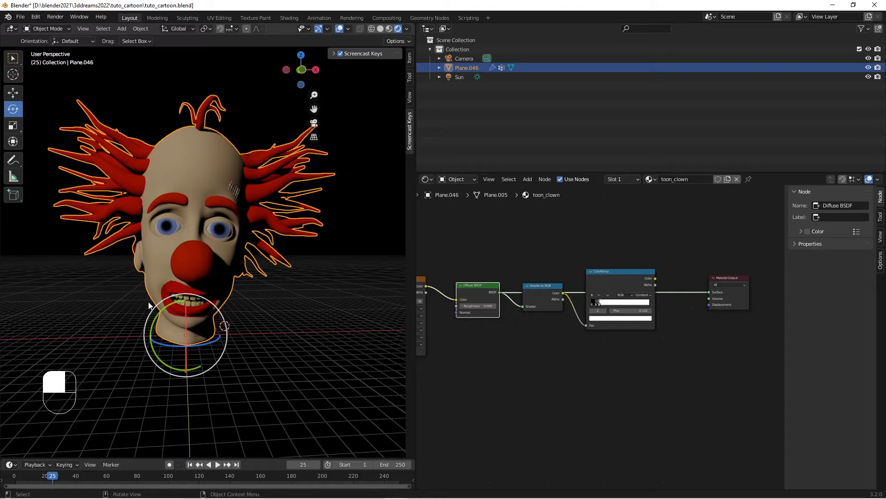
drag(654, 285, 709, 292)
- Lighten the ColorRamp's black stop at position 0 to a very dark grey
scroll(600, 334, up, 2)
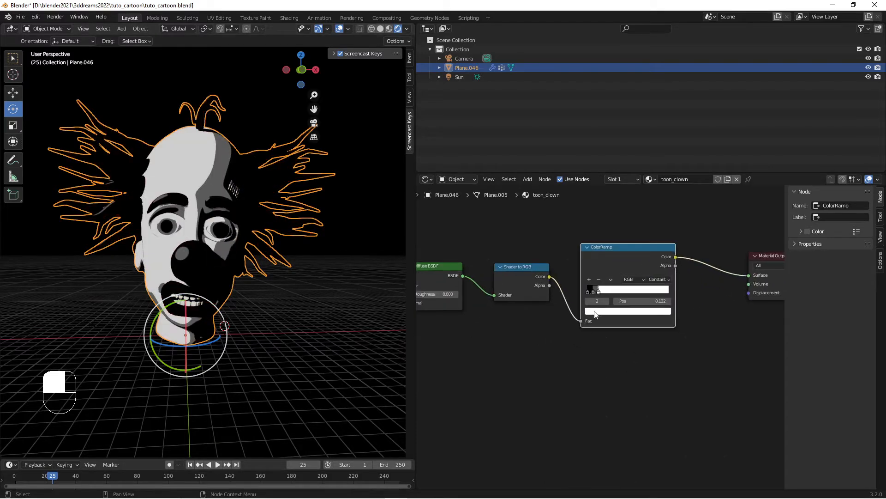
click(588, 291)
click(598, 312)
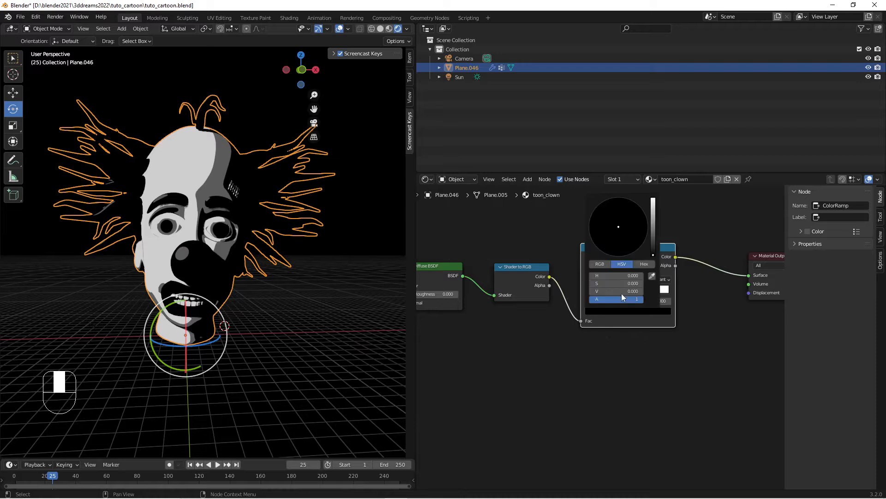
drag(655, 257, 653, 256)
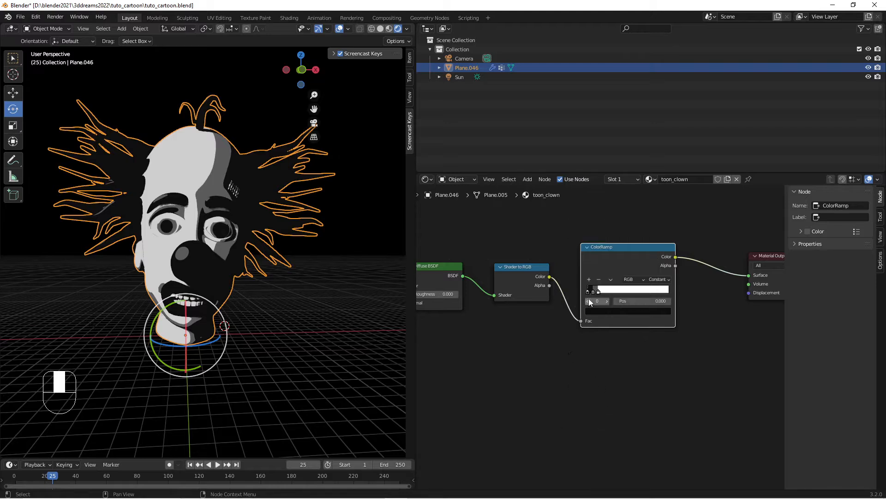
- Move the ColorRamp's middle grey stop to position 0.050 and the white stop to 0.086, and inspect the shaded head
click(593, 292)
scroll(582, 293, up, 2)
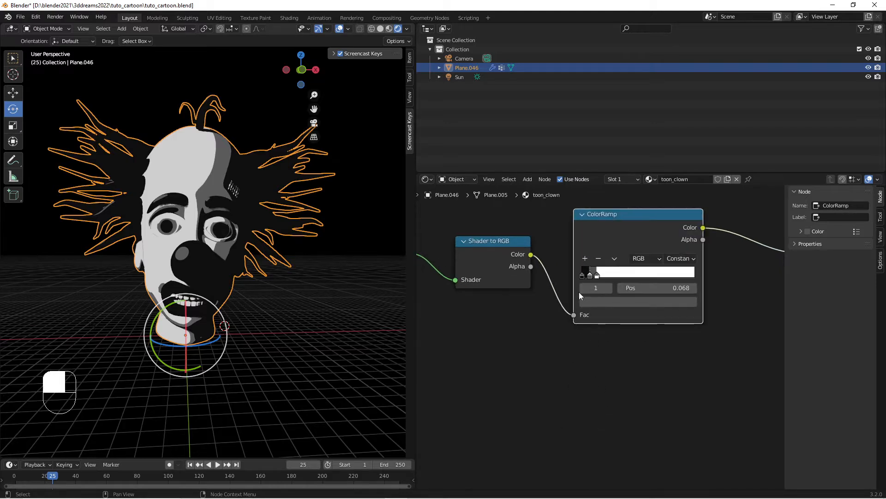
drag(590, 276, 587, 276)
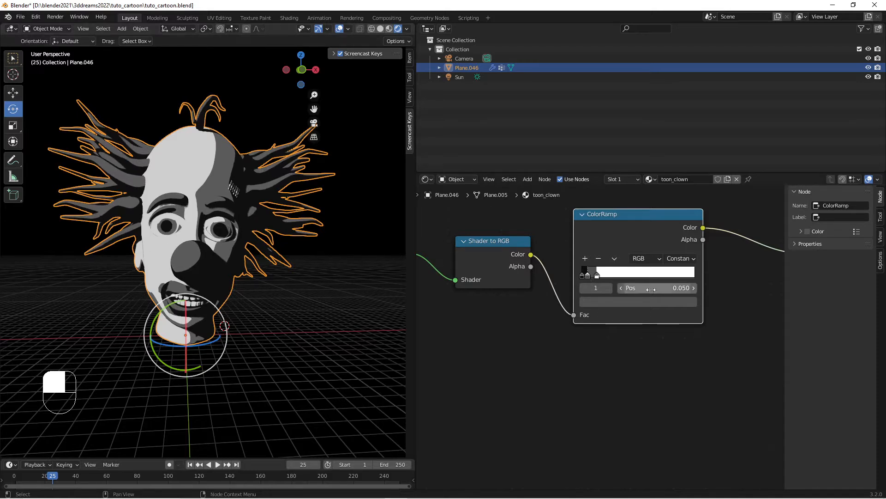
click(597, 275)
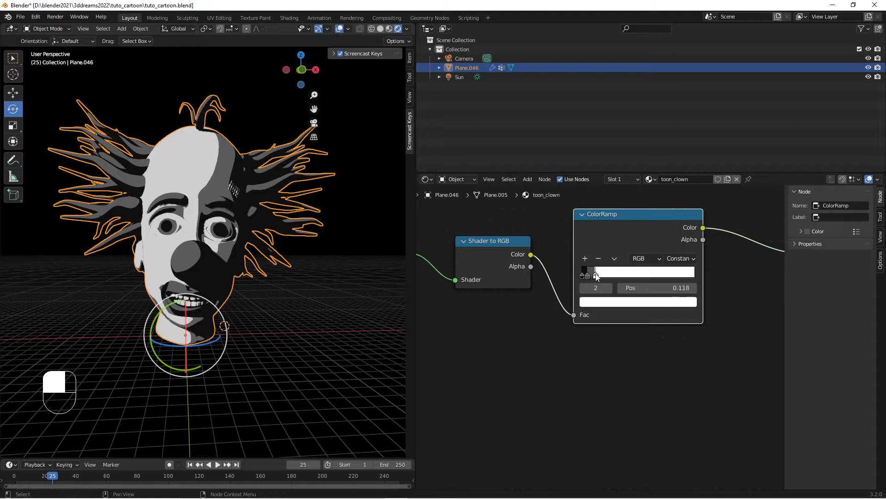
drag(597, 279, 592, 276)
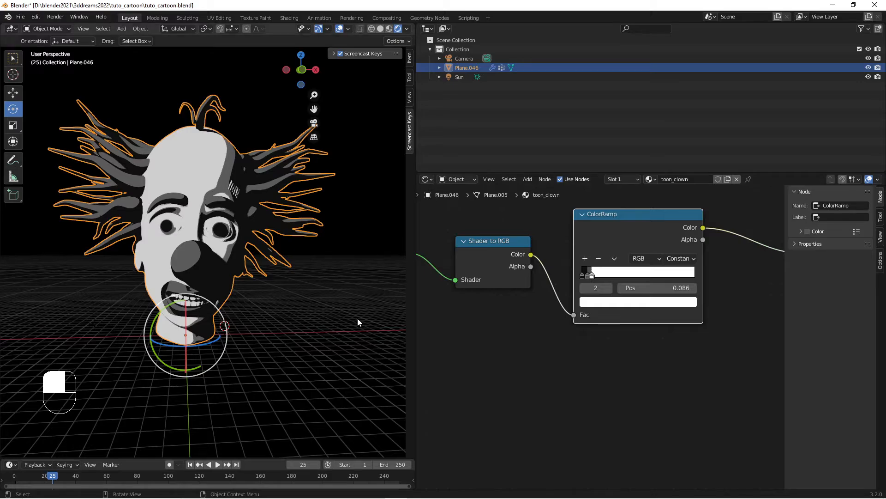
middle_drag(180, 279, 234, 327)
- Add an Ambient Occlusion node below the texture_clown image texture node
scroll(573, 411, down, 6)
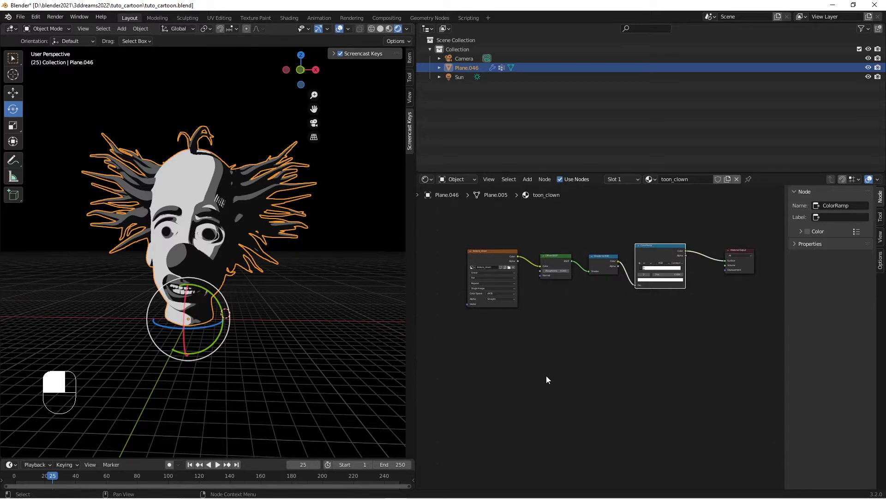
scroll(545, 378, up, 1)
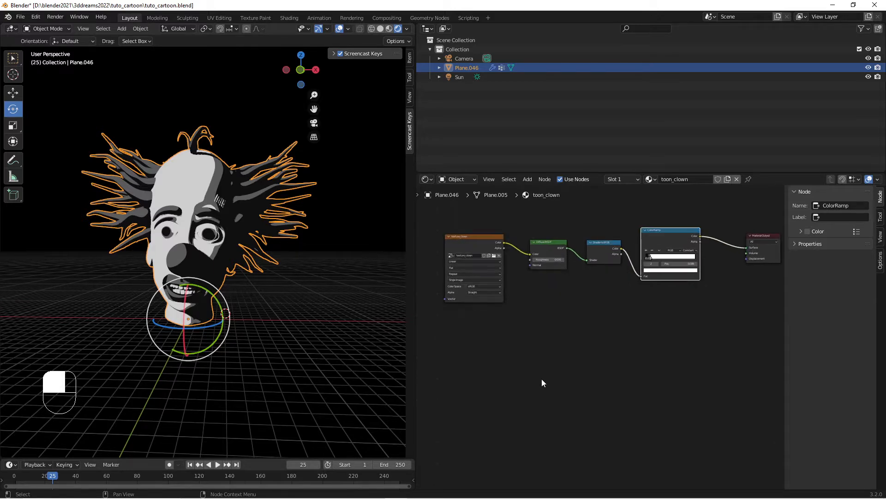
click(529, 183)
mouse_move(544, 202)
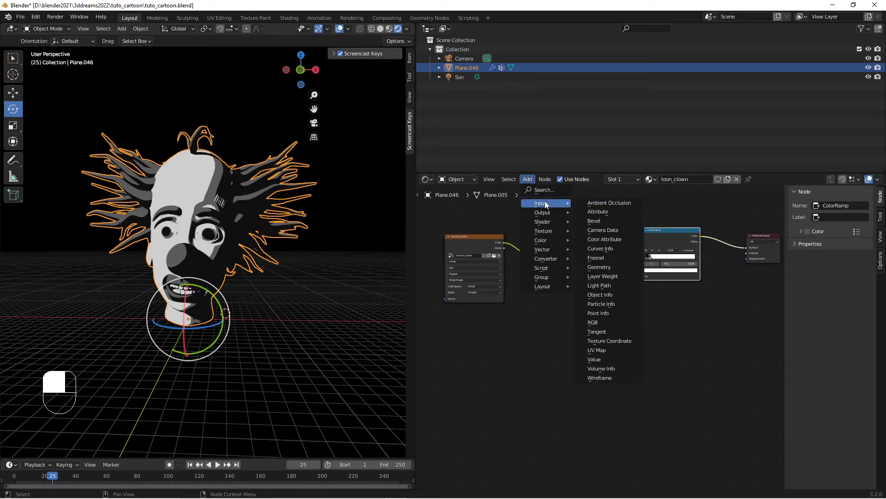
click(610, 202)
click(474, 326)
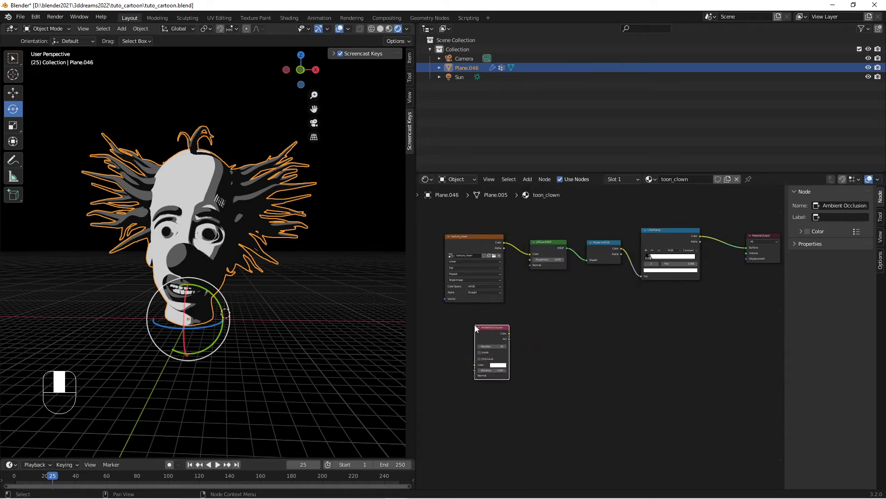
- Check the Ambient Occlusion setting in the Eevee render properties and return to the Shader Editor
click(427, 180)
click(715, 213)
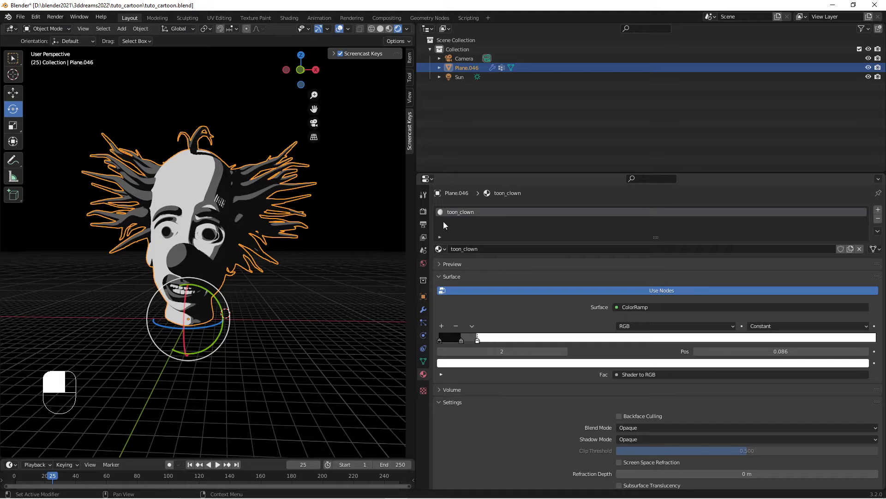
click(423, 211)
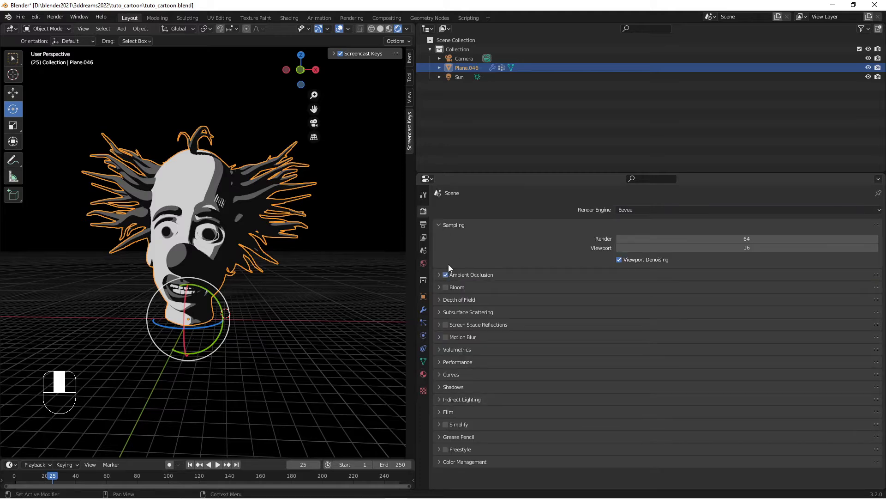
click(427, 179)
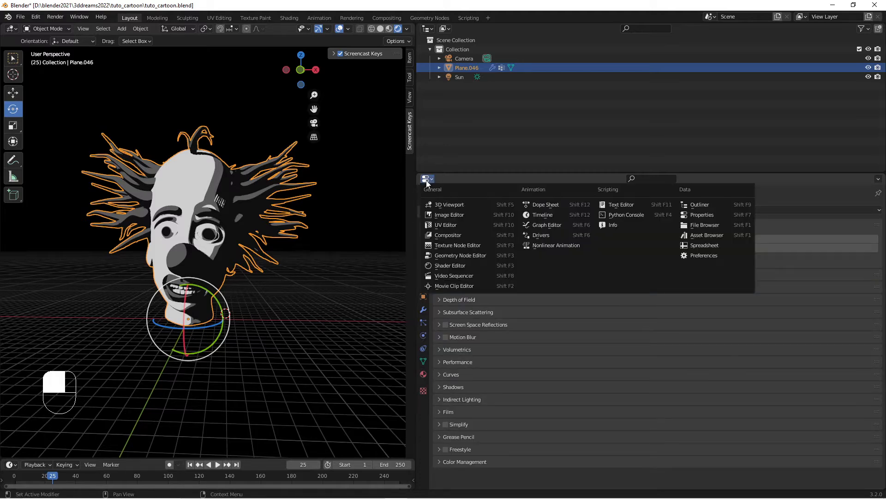
click(462, 266)
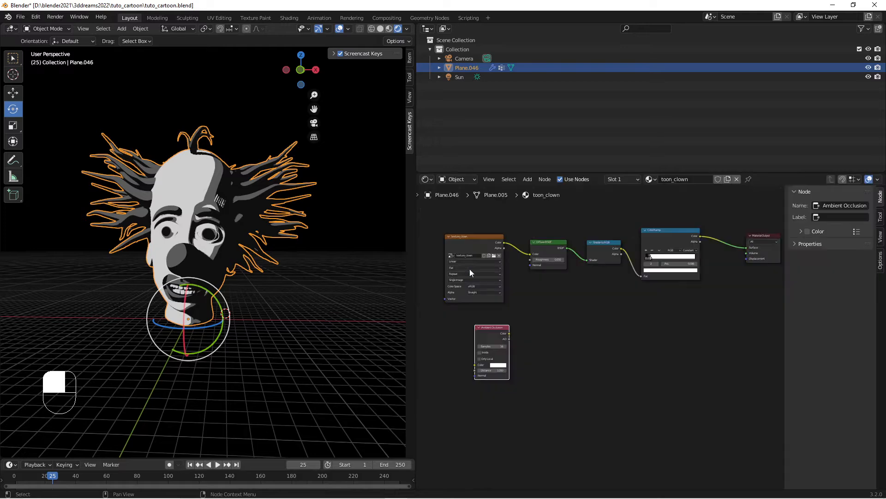
- Adjust the Ambient Occlusion node's placement and add a MixRGB node below the existing ColorRamp
scroll(522, 337, up, 2)
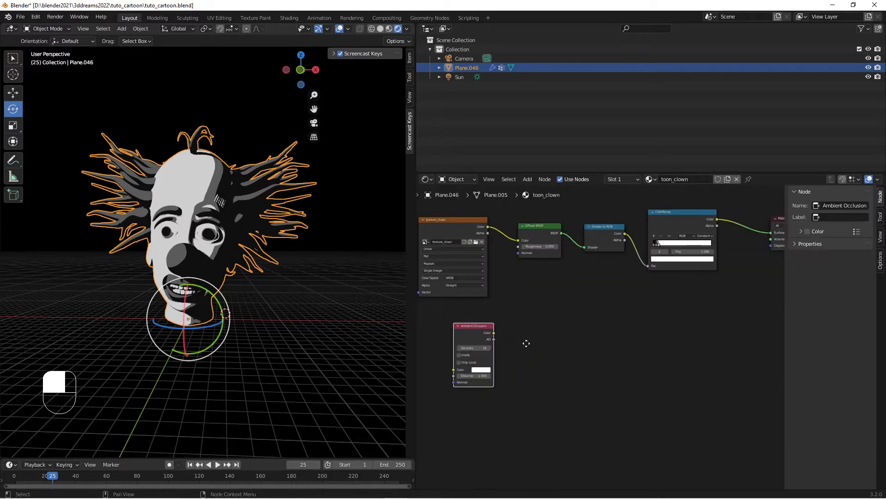
drag(498, 314, 490, 309)
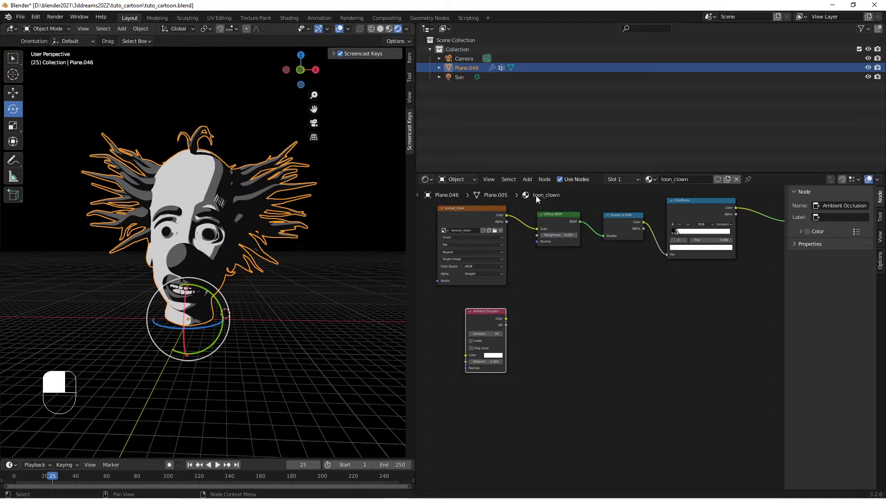
click(529, 180)
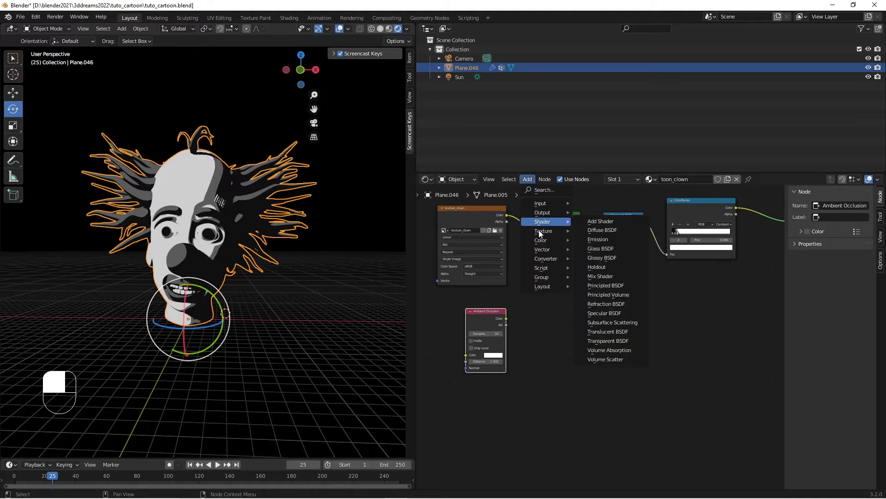
mouse_move(540, 240)
click(609, 285)
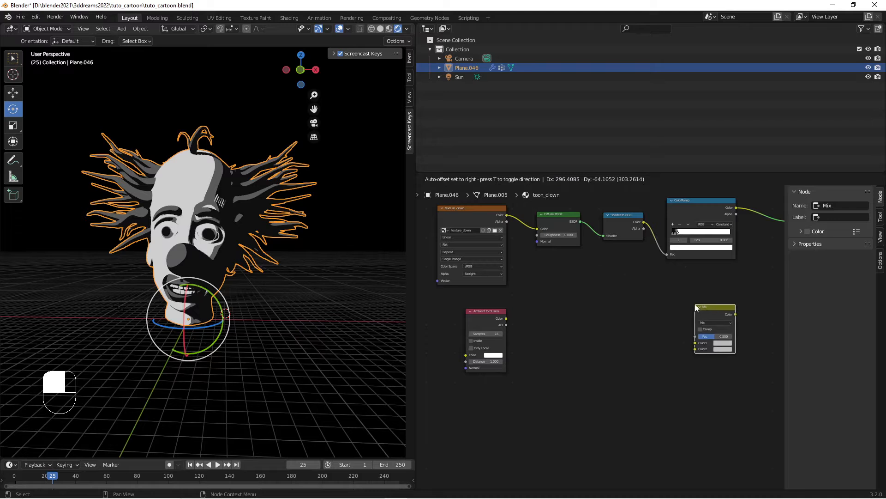
click(692, 302)
- Add a second ColorRamp between the Ambient Occlusion and Mix nodes, and line up the Ambient Occlusion node with it
middle_drag(611, 328, 557, 328)
mouse_move(448, 312)
mouse_down()
mouse_move(481, 307)
mouse_move(449, 317)
mouse_up()
middle_drag(528, 320, 600, 311)
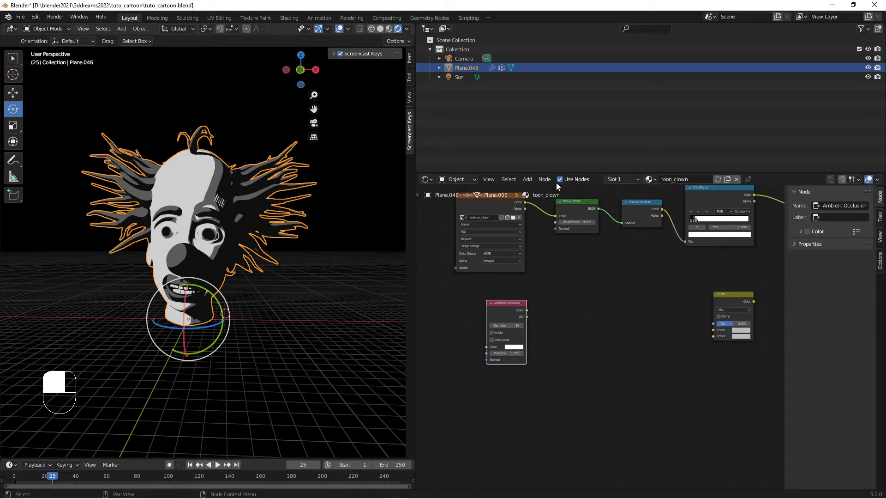
click(527, 179)
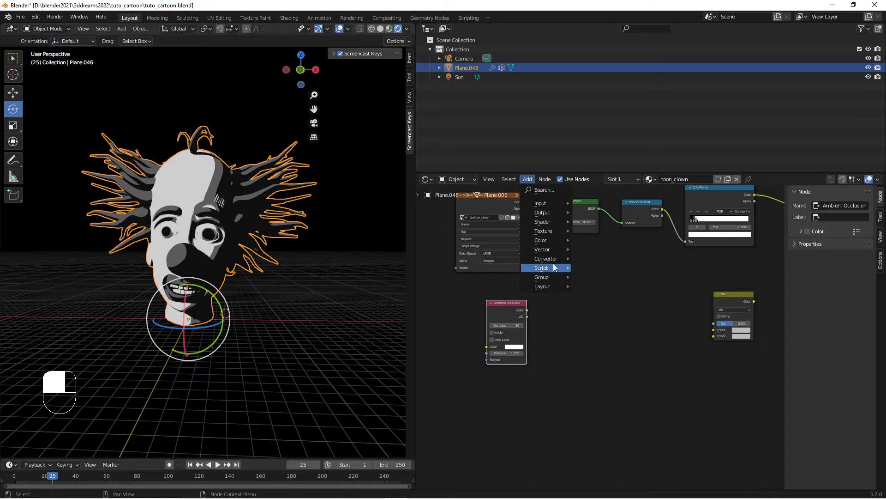
mouse_move(554, 259)
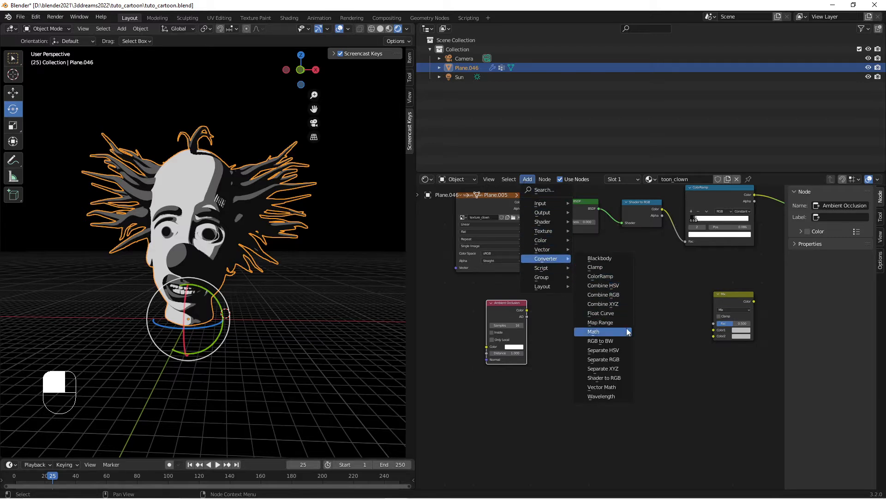
click(603, 276)
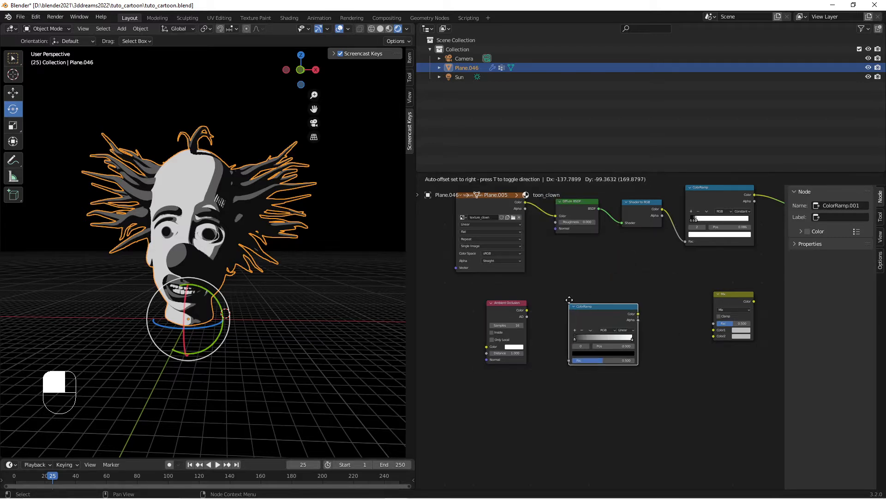
click(557, 319)
drag(507, 302, 509, 300)
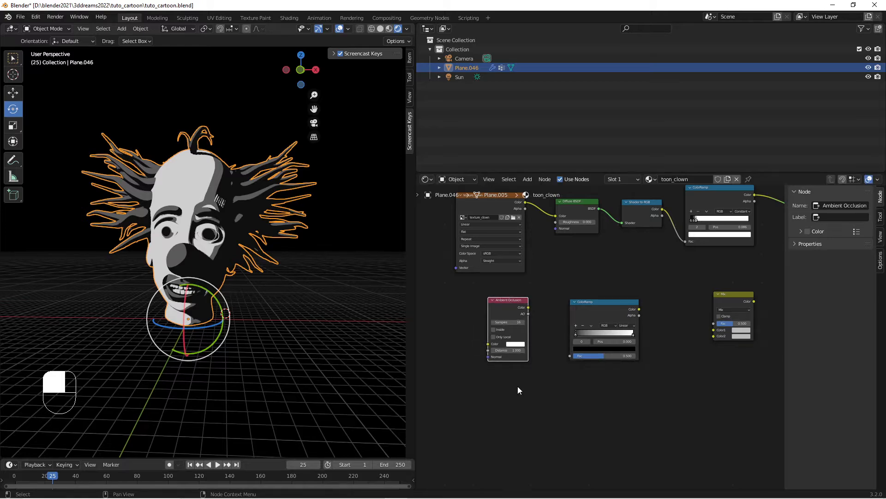
- Connect the Ambient Occlusion node's AO output to the lower ColorRamp's Fac and that ramp's Color to the Mix node's Color1
scroll(519, 365, up, 2)
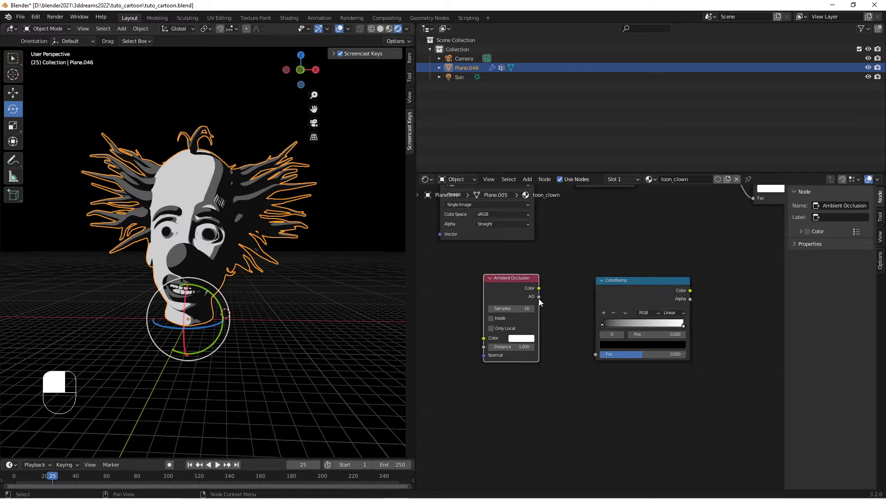
drag(540, 296, 600, 361)
middle_drag(692, 393, 601, 394)
scroll(603, 328, down, 3)
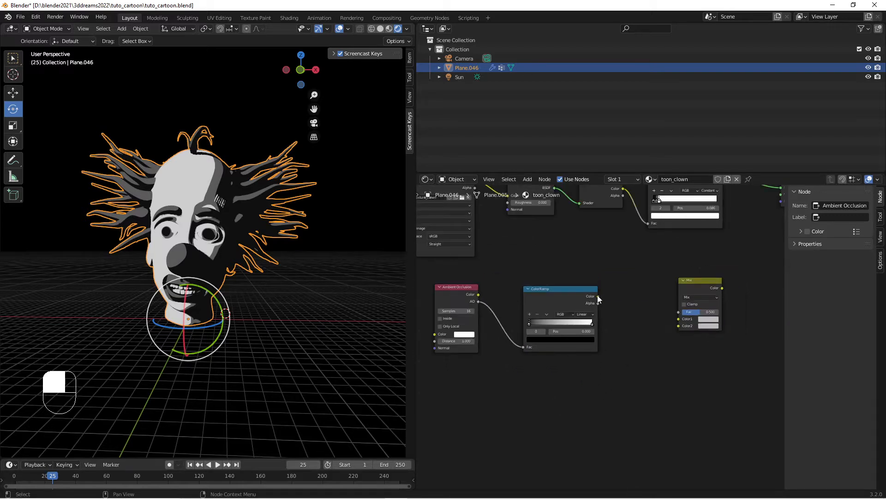
drag(598, 296, 678, 319)
scroll(665, 371, down, 2)
- Move the Material Output aside, then feed the upper ColorRamp into the Mix node's Color1 and the lower ColorRamp into Color2
click(680, 240)
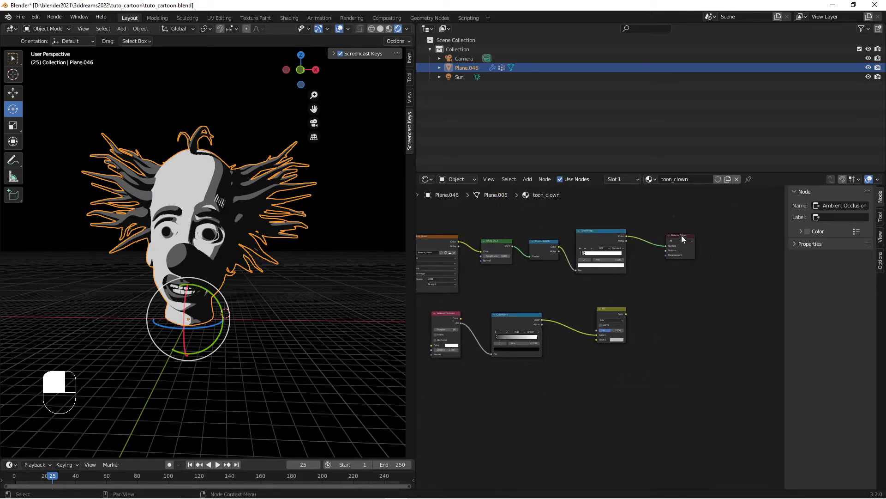
drag(682, 235, 741, 233)
drag(627, 236, 597, 339)
click(596, 335)
scroll(619, 368, up, 2)
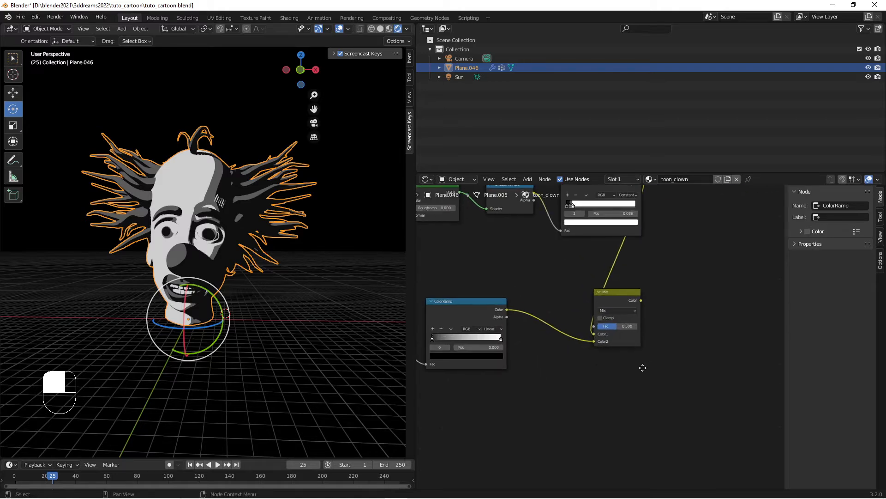
middle_drag(568, 337, 523, 334)
- Connect the Mix node's Color output to the Material Output's Surface and check the shading on the clown head
scroll(609, 325, down, 4)
middle_drag(624, 315, 599, 334)
drag(552, 318, 691, 239)
middle_drag(666, 353, 706, 332)
scroll(170, 322, up, 3)
scroll(179, 322, down, 2)
mouse_move(179, 322)
middle_down()
mouse_move(270, 307)
mouse_move(194, 319)
middle_up()
scroll(661, 308, up, 3)
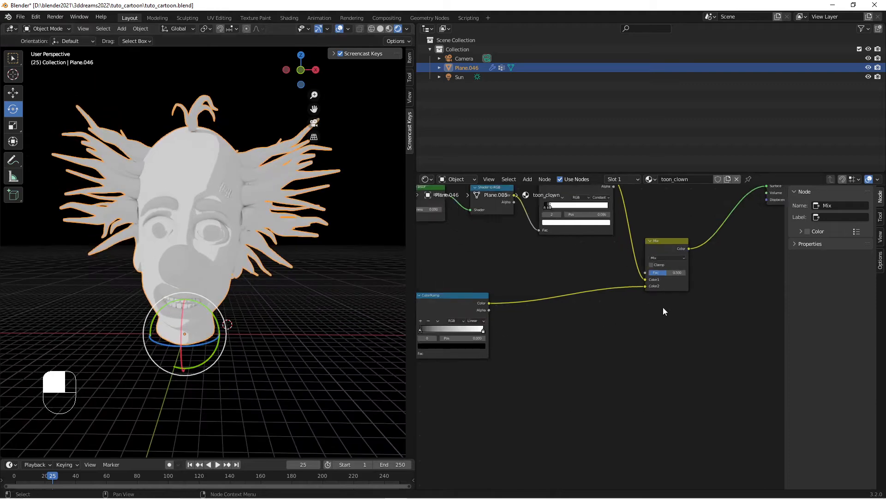
- Set the Mix node's Fac to 1.000 and open its blending mode choices
drag(666, 267, 693, 267)
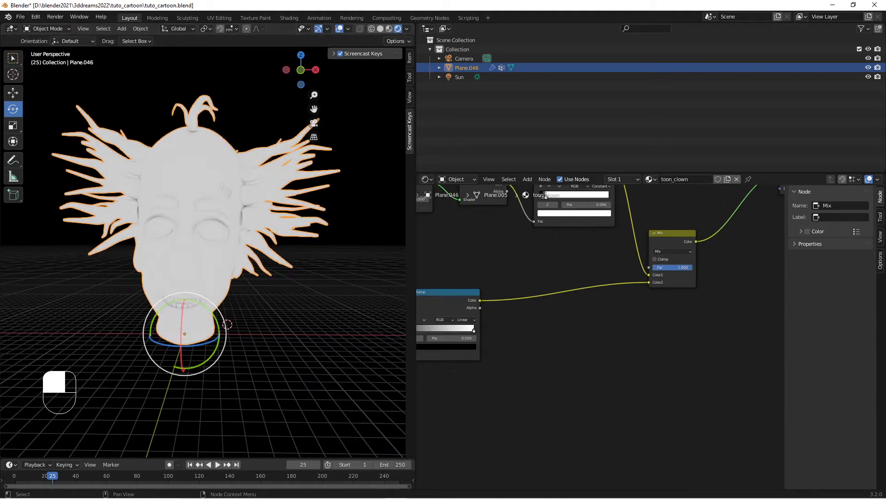
scroll(234, 262, down, 4)
scroll(234, 263, up, 3)
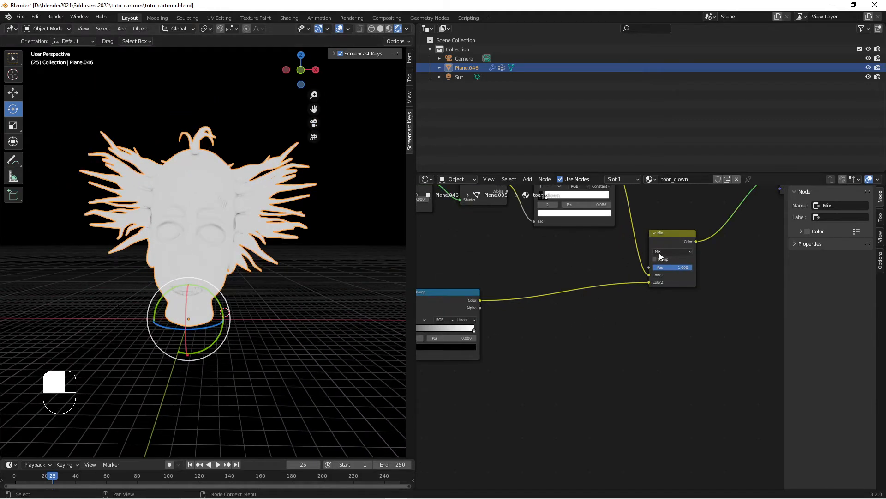
mouse_move(686, 270)
mouse_down()
mouse_move(632, 270)
mouse_move(693, 267)
mouse_up()
click(665, 251)
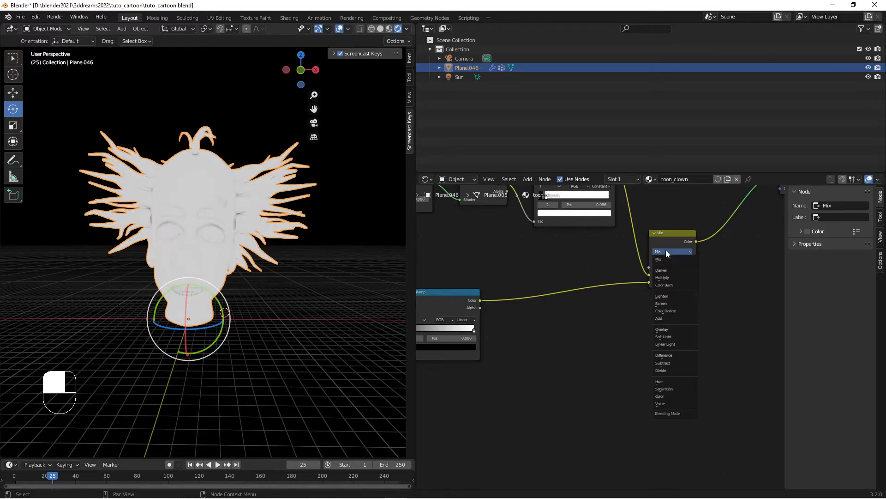
- Shift the lower ColorRamp's black stop to 0.082 and set the Ambient Occlusion Distance to 19.000
middle_drag(513, 367, 649, 340)
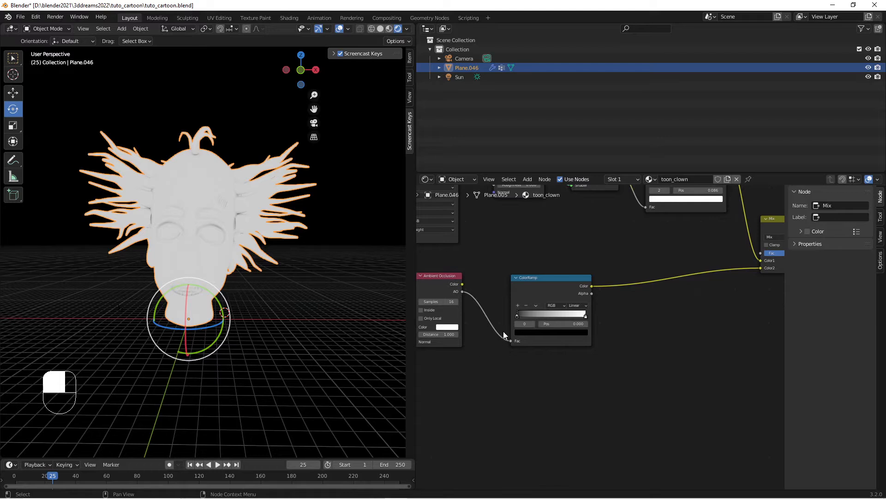
mouse_move(530, 316)
mouse_down()
mouse_move(548, 316)
mouse_move(522, 313)
mouse_up()
middle_drag(447, 392, 512, 381)
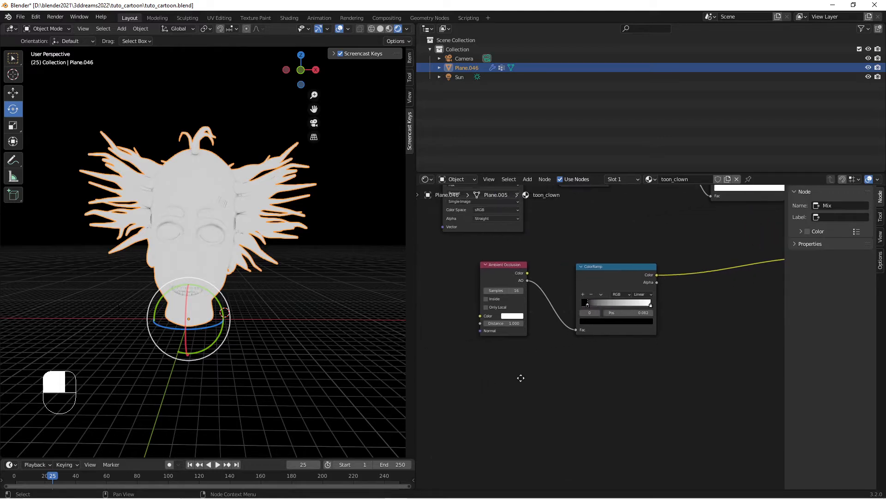
drag(504, 323, 550, 323)
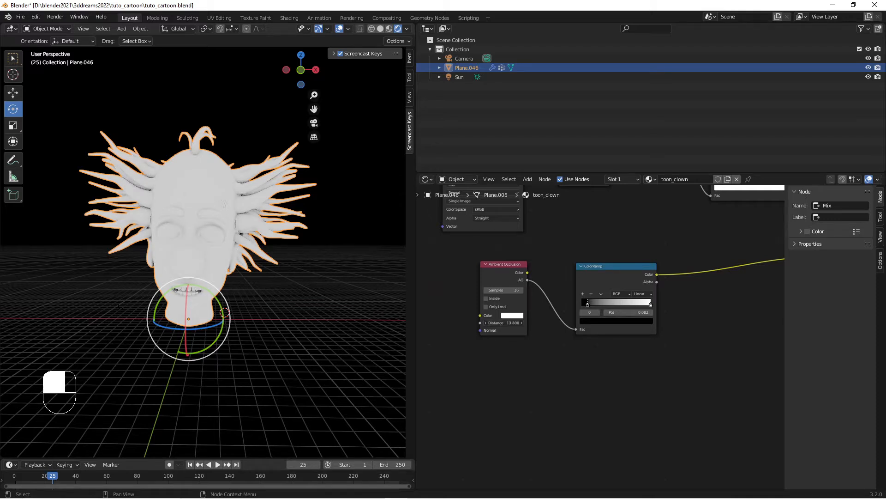
scroll(507, 326, up, 3)
drag(495, 323, 504, 323)
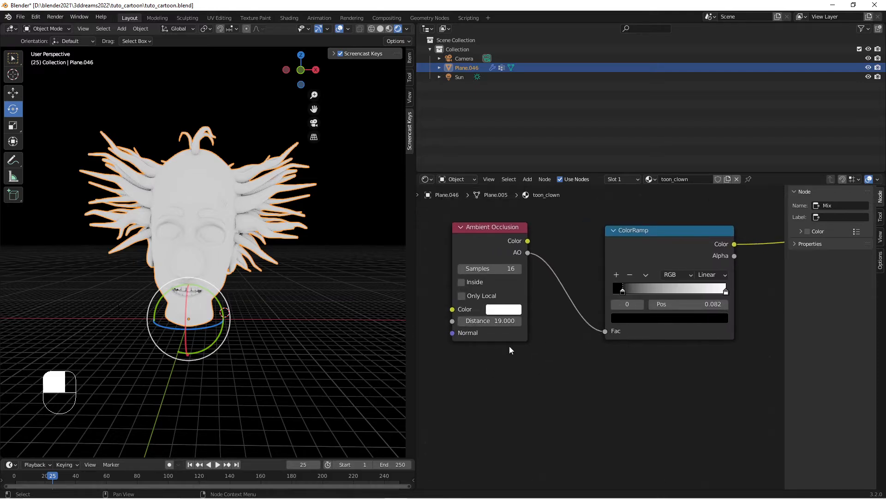
scroll(560, 374, down, 2)
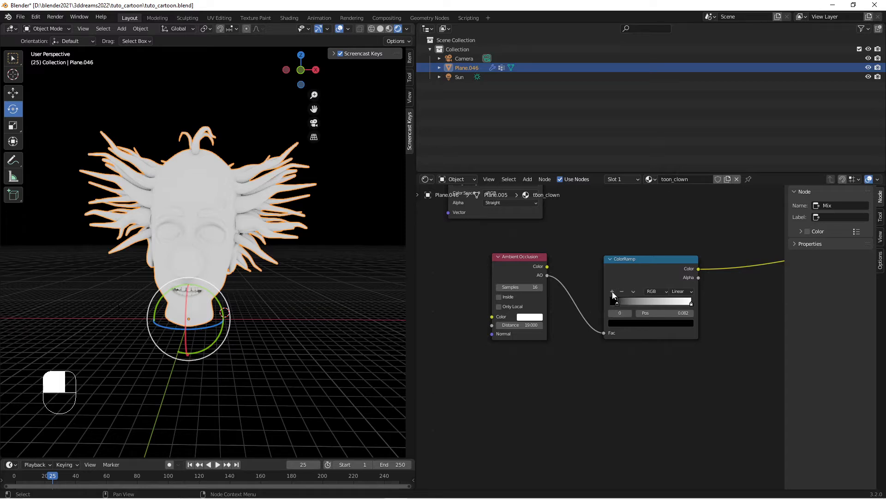
- Add a middle stop to the lower ColorRamp and darken its color to a value of about 0.003
click(611, 291)
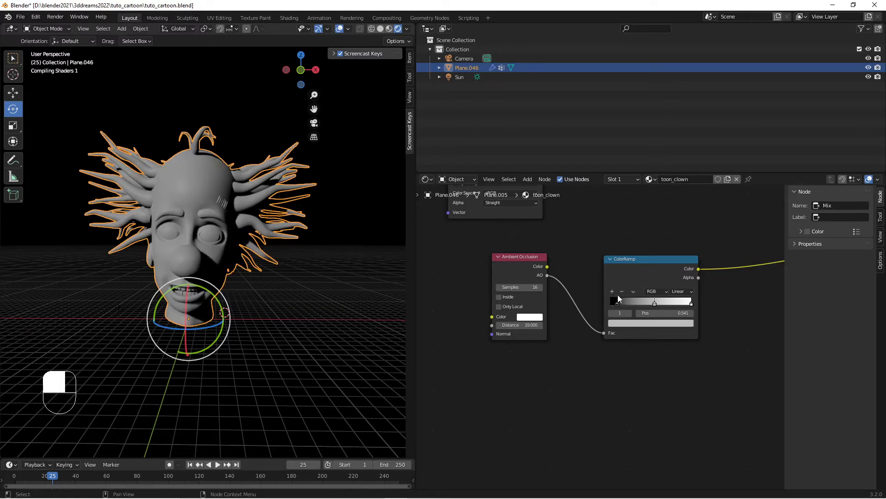
click(647, 324)
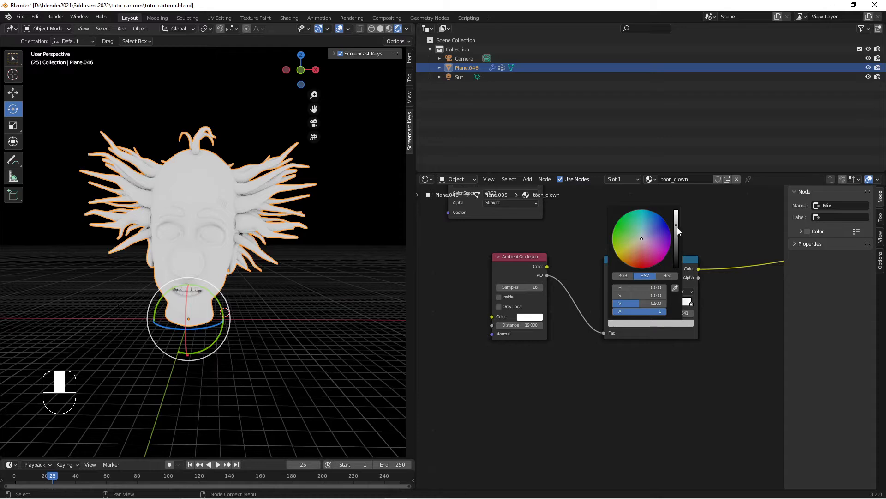
drag(676, 226, 671, 291)
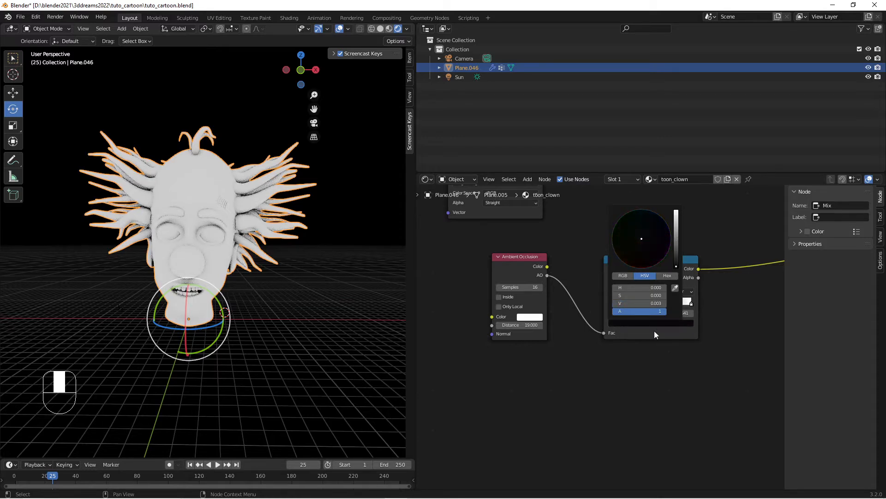
scroll(191, 276, up, 5)
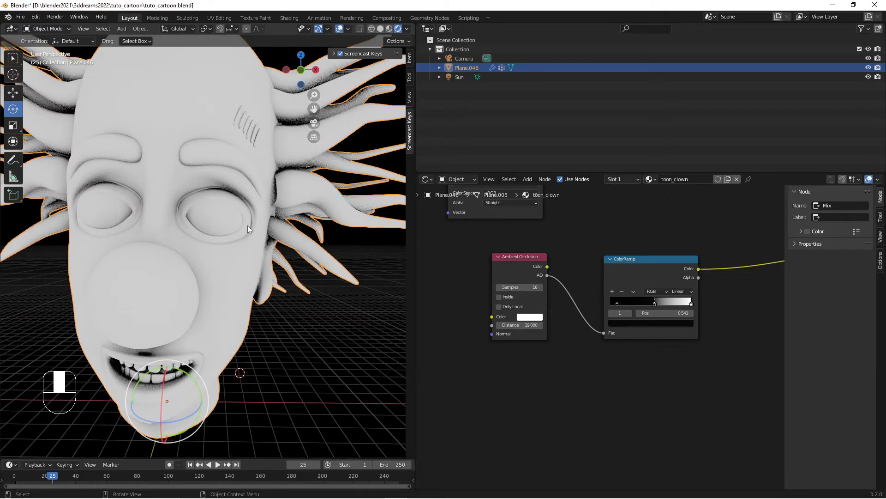
scroll(293, 325, down, 5)
middle_drag(293, 324, 356, 320)
- Shift the lower ColorRamp's two dark stops toward white, giving the middle one a color value of 0.032 and position 0.845
drag(617, 303, 661, 303)
click(658, 324)
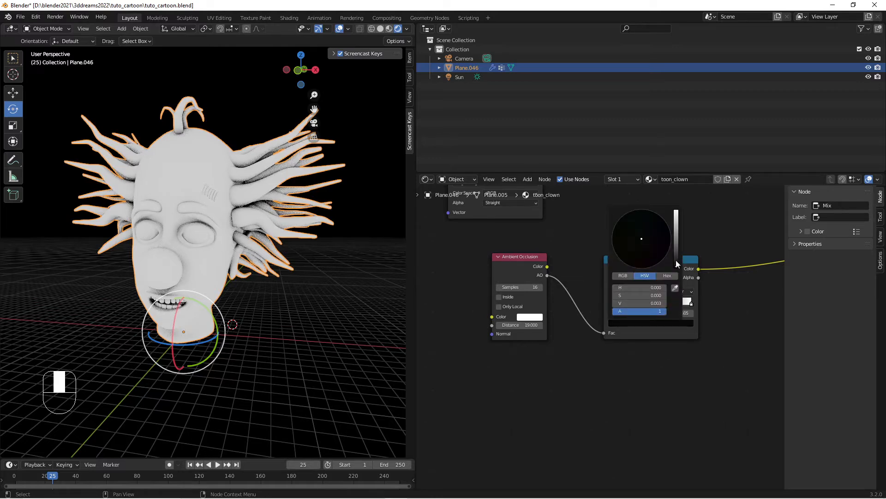
click(677, 259)
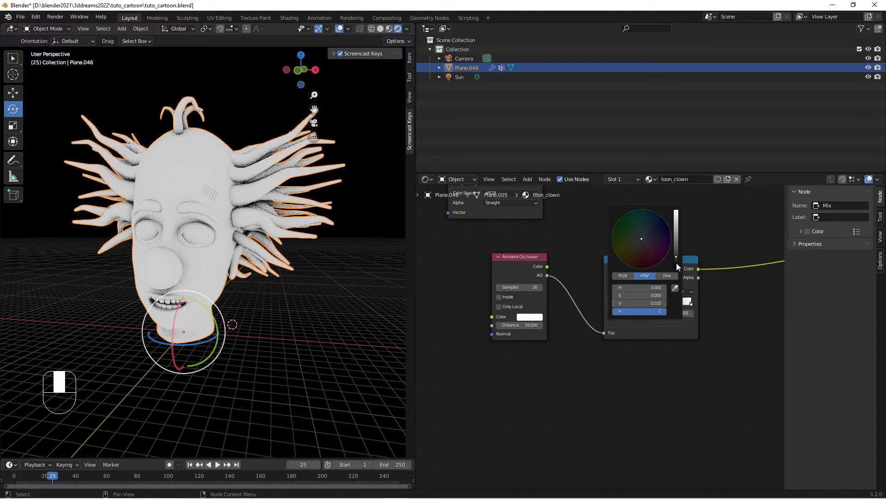
drag(660, 303, 680, 303)
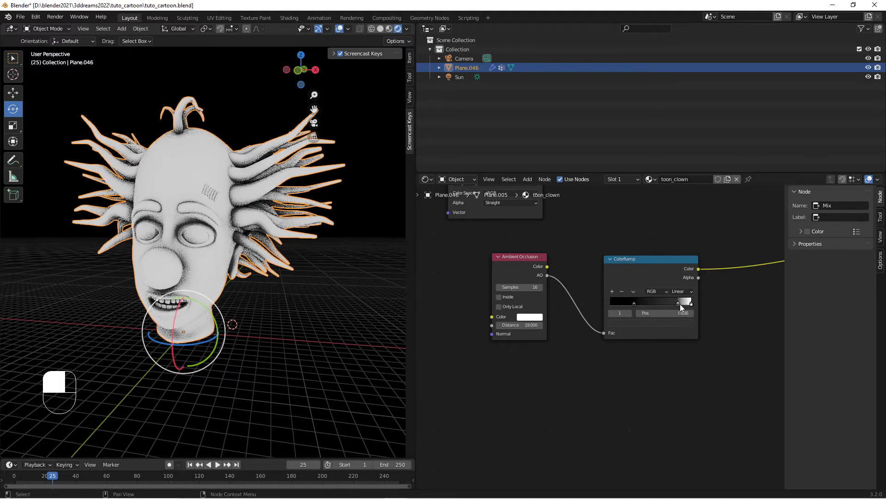
scroll(185, 329, up, 2)
middle_drag(185, 329, 222, 309)
scroll(213, 307, up, 2)
scroll(214, 307, down, 4)
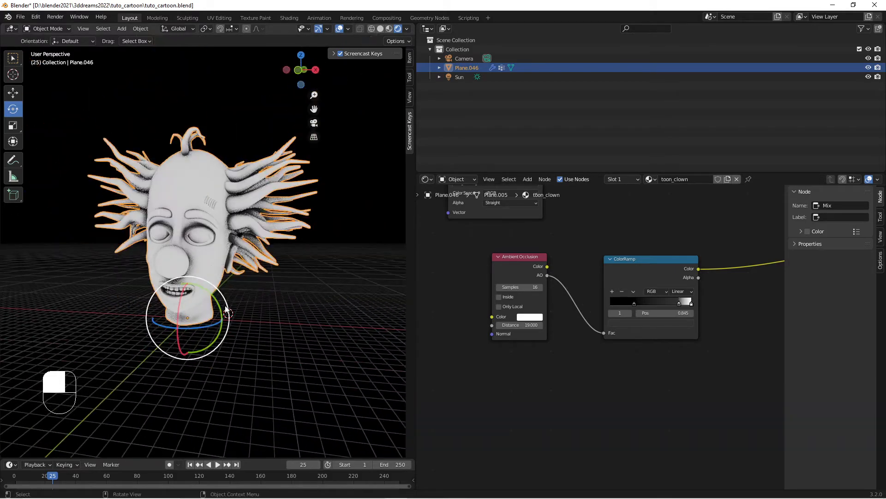
scroll(222, 308, up, 3)
scroll(623, 313, down, 2)
- Set the Mix node's blending mode to Multiply and inspect the shaded clown face up close
middle_drag(772, 311, 632, 316)
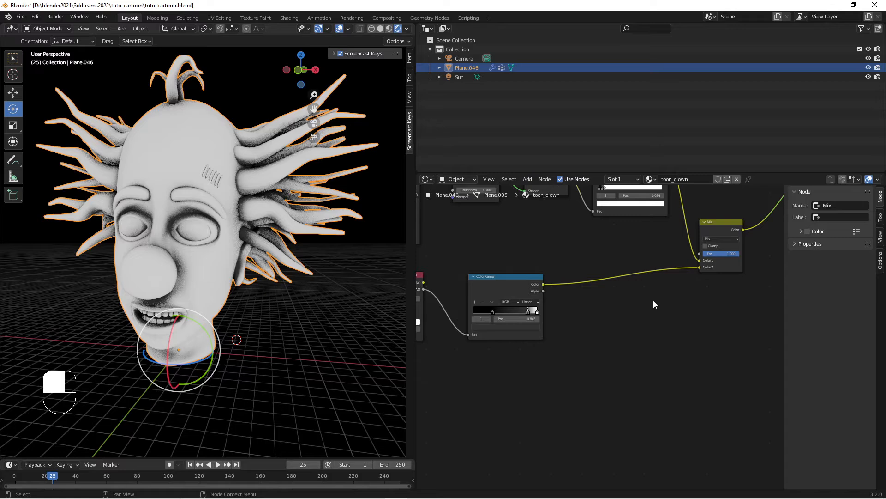
click(725, 239)
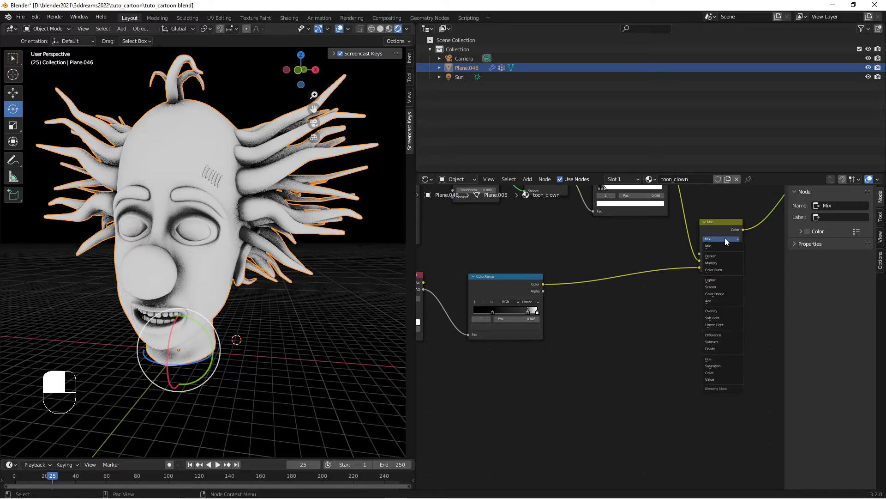
click(723, 263)
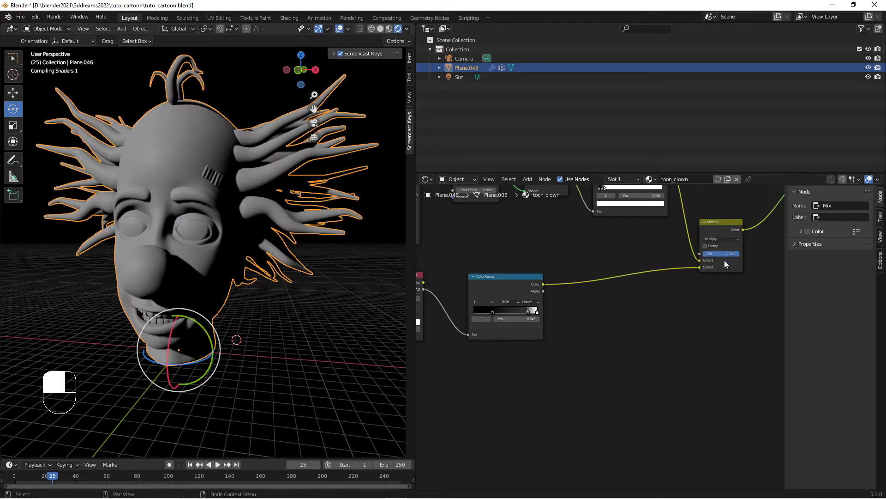
middle_drag(215, 264, 258, 296)
scroll(258, 295, up, 6)
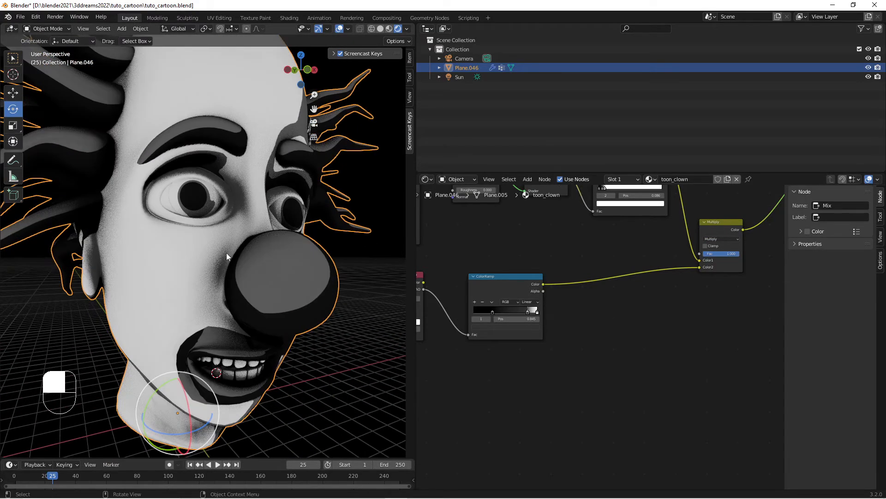
scroll(278, 270, down, 5)
- Raise the Ambient Occlusion node's Samples to 97 and inspect the head from several angles
middle_drag(511, 384, 633, 383)
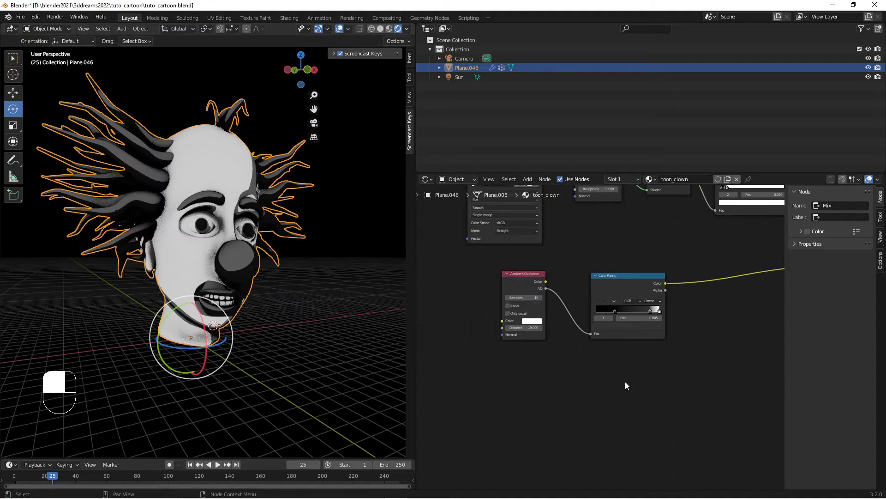
scroll(577, 368, up, 1)
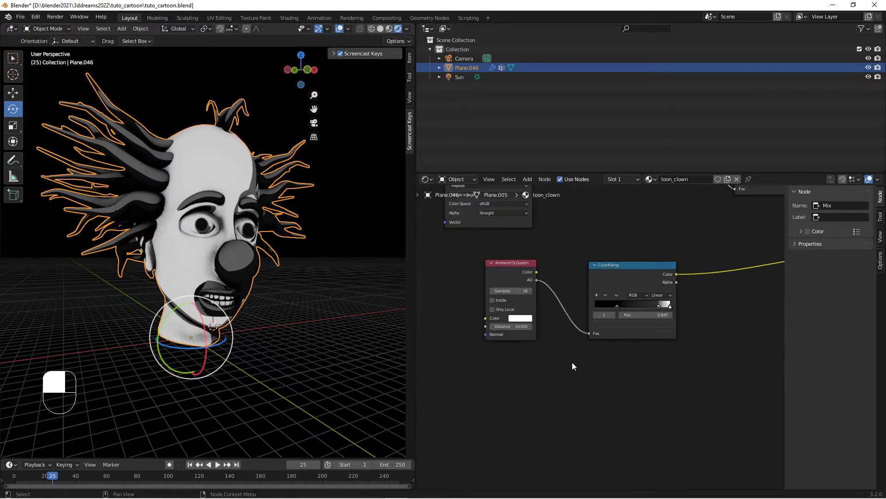
drag(521, 291, 626, 291)
drag(511, 291, 507, 291)
scroll(273, 319, up, 1)
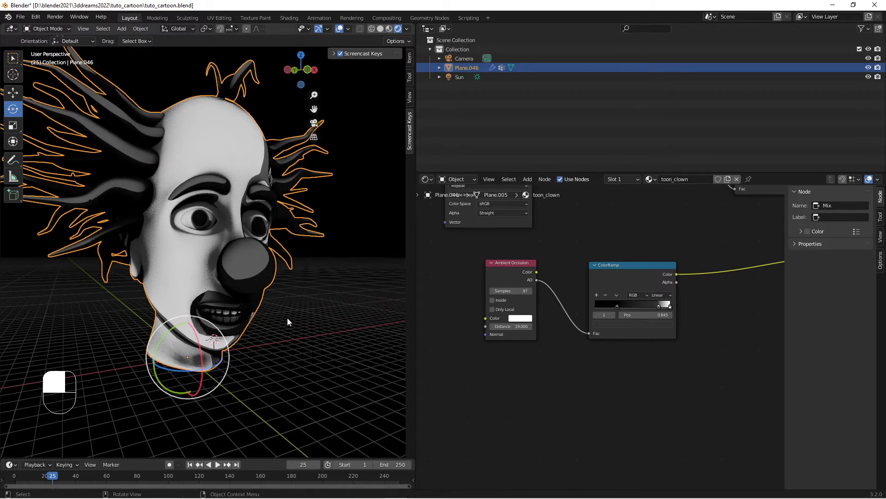
middle_drag(317, 312, 285, 315)
middle_drag(177, 231, 224, 243)
middle_drag(255, 343, 217, 329)
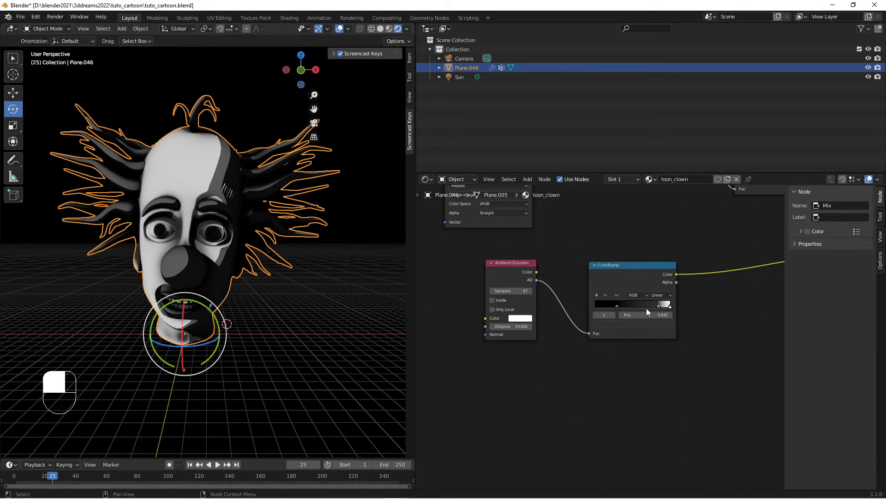
- Set the lower ColorRamp's middle stop position to 0.709 to adjust the occlusion shading
drag(659, 307, 648, 307)
middle_drag(223, 302, 251, 283)
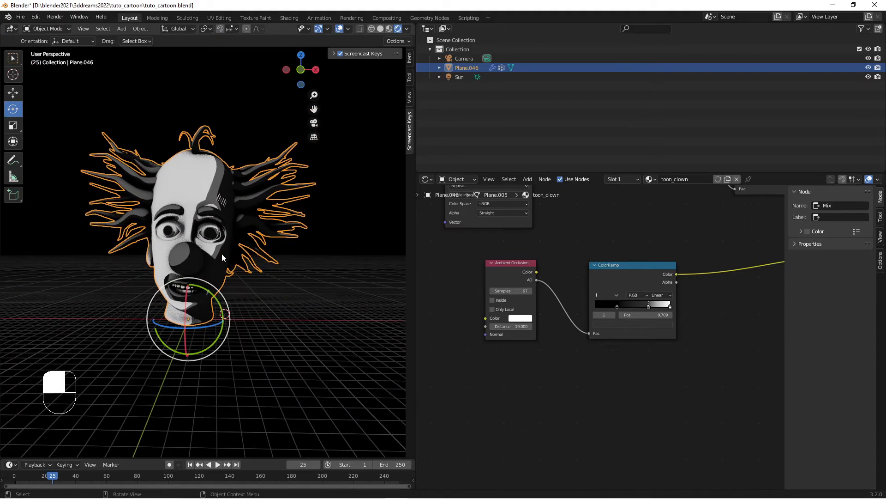
scroll(672, 384, down, 5)
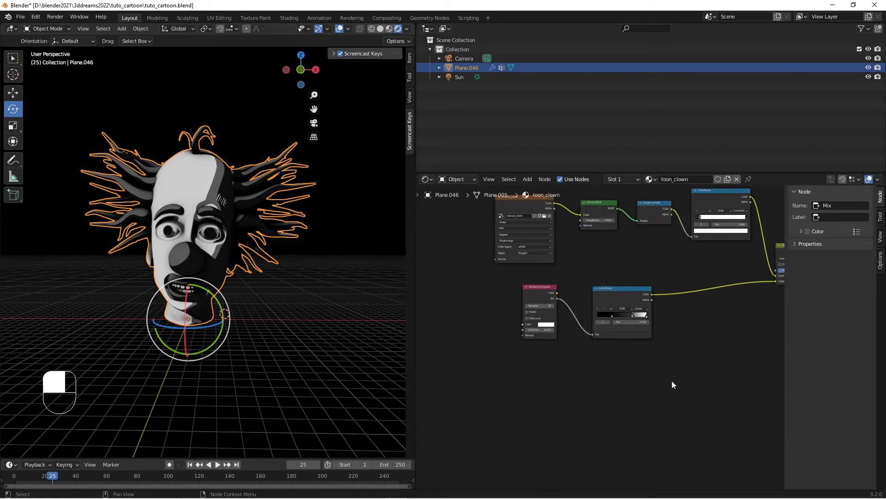
- Move the Material Output node farther away from the Multiply node to make room between them
drag(709, 221, 718, 227)
middle_drag(632, 345, 657, 329)
scroll(650, 317, up, 1)
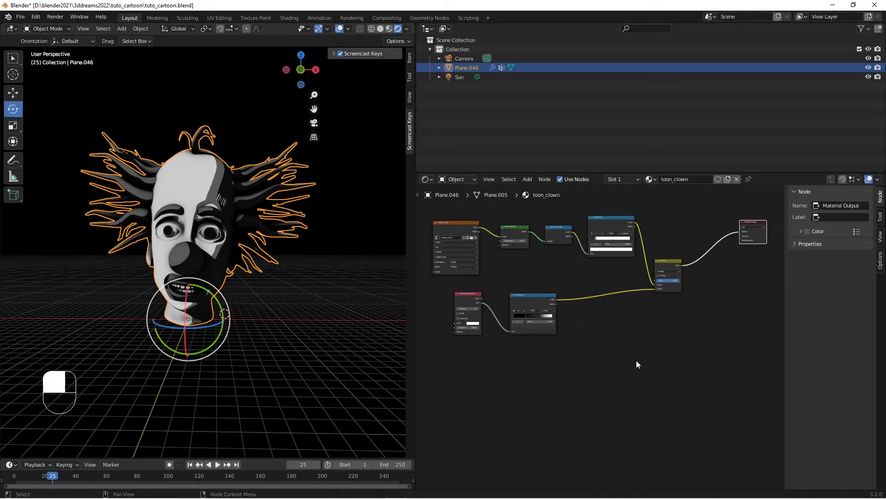
- Add an Emission shader node in the empty space below the Multiply node
key(shift)
key(shift+a)
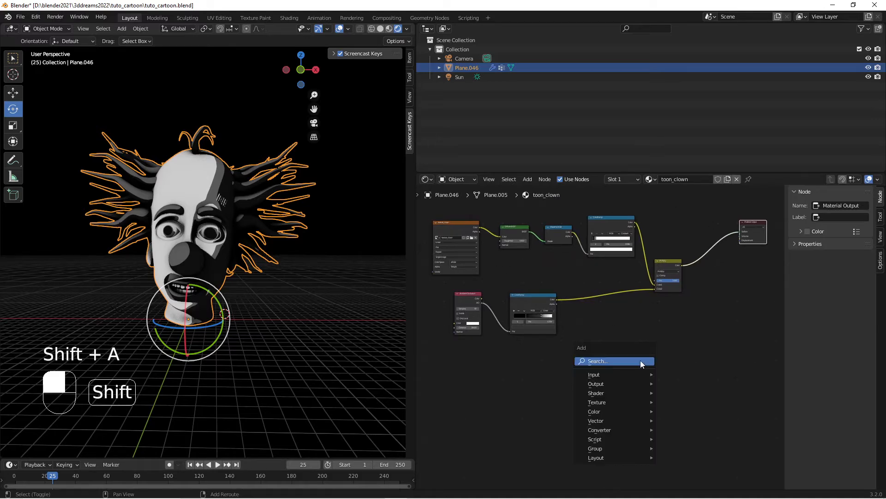
mouse_move(619, 400)
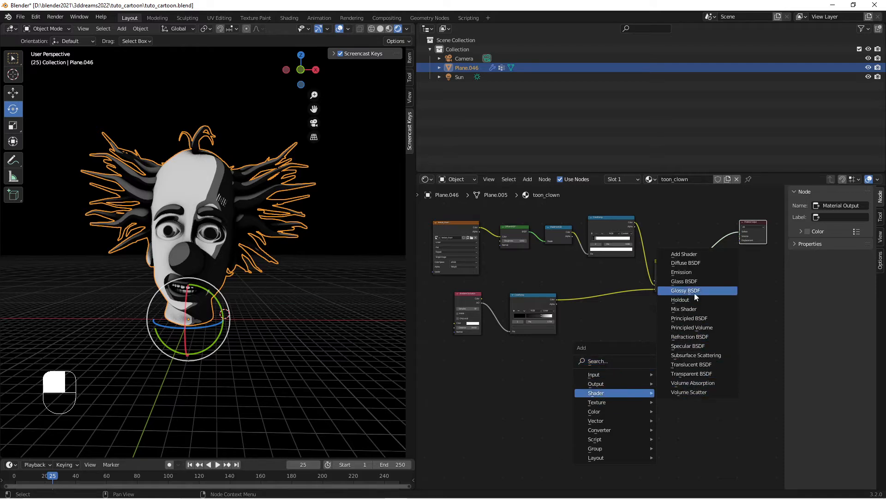
click(697, 272)
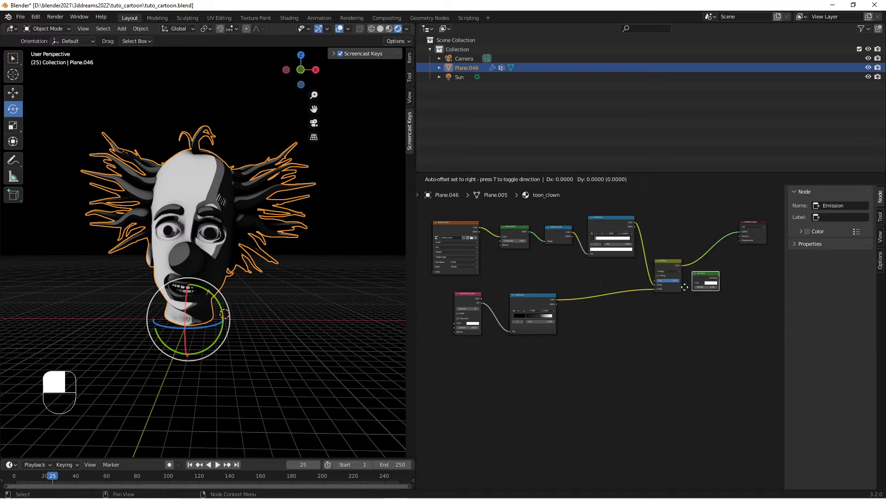
click(656, 347)
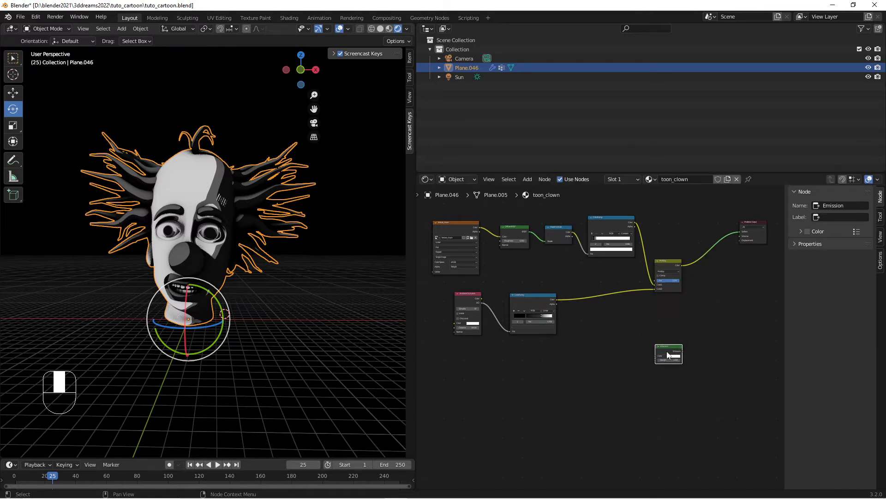
scroll(694, 400, up, 2)
middle_drag(694, 400, 613, 401)
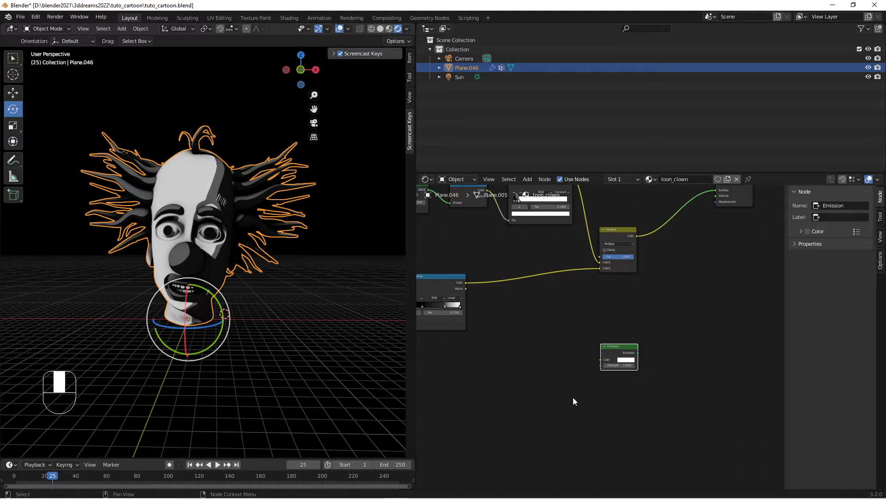
- Connect the Image Texture node's Color output to the Emission node's Color input
scroll(572, 398, down, 3)
middle_drag(576, 397, 638, 398)
scroll(570, 373, down, 1)
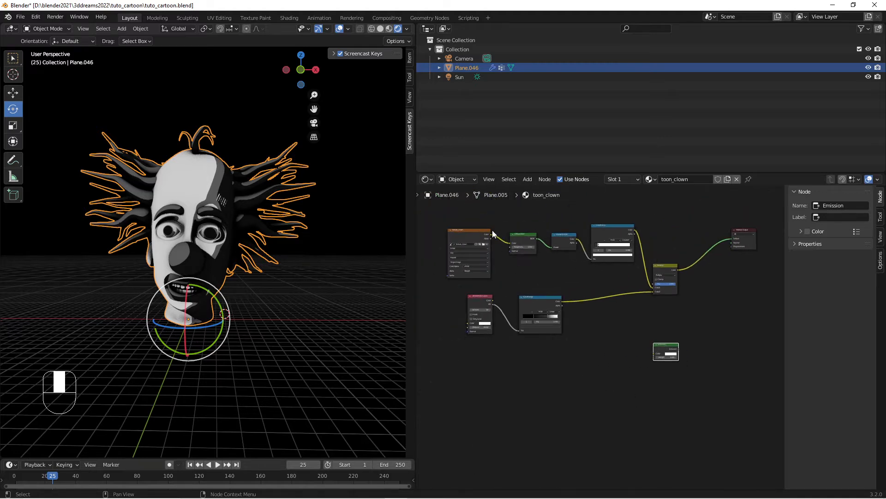
drag(492, 238, 655, 354)
scroll(680, 373, up, 2)
scroll(679, 372, up, 4)
middle_drag(686, 387, 597, 364)
scroll(597, 365, down, 3)
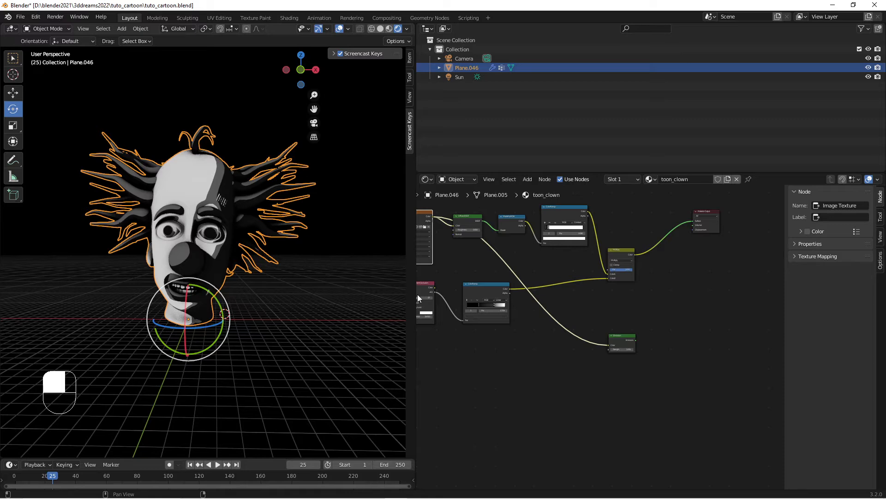
- Widen the shader editor area and move the Material Output node farther from the Multiply node
click(418, 294)
drag(415, 271, 279, 270)
scroll(627, 303, up, 2)
drag(624, 194, 694, 218)
- Add a MixRGB node and feed the Multiply result into Color1 and the Emission output into Color2
key(shift+a)
mouse_move(622, 309)
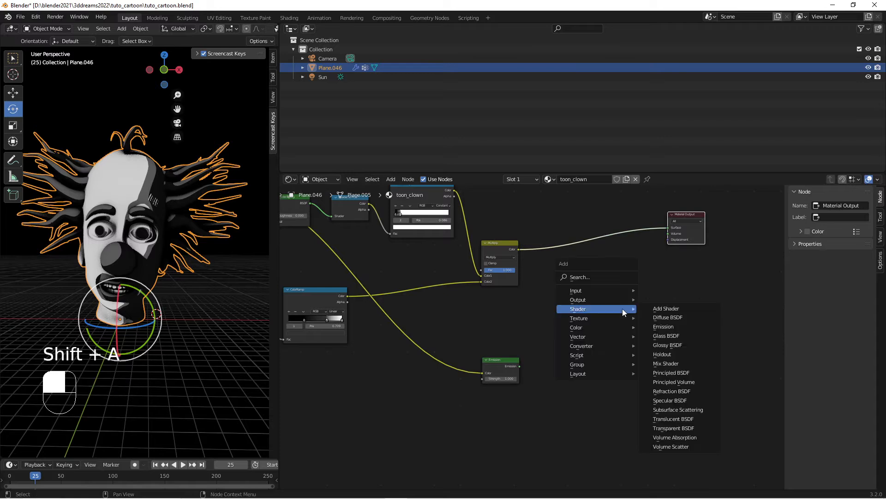
mouse_move(602, 328)
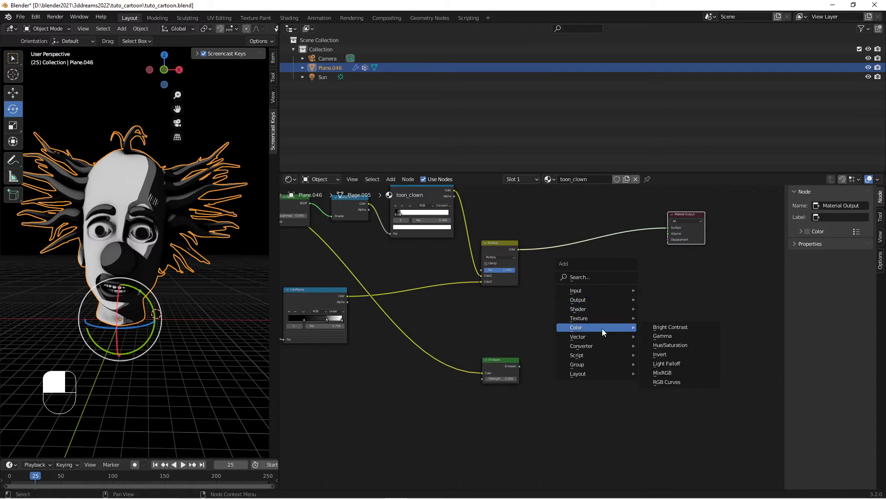
click(663, 373)
click(597, 316)
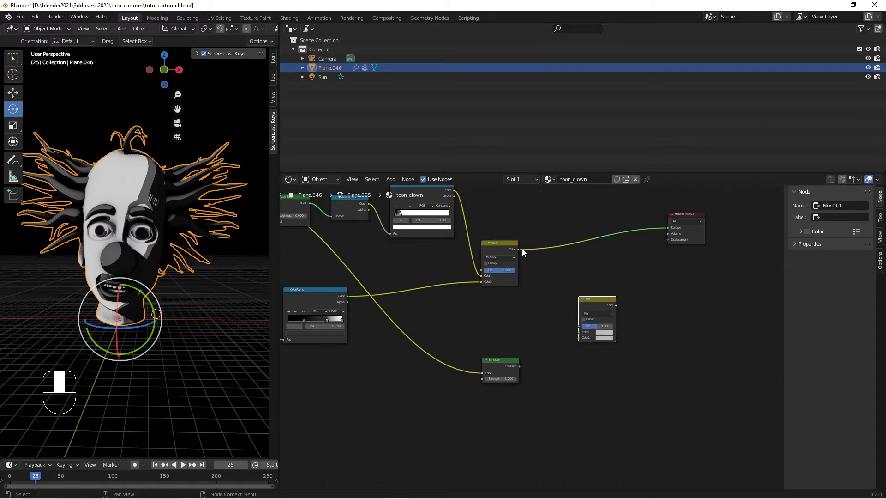
drag(519, 249, 579, 332)
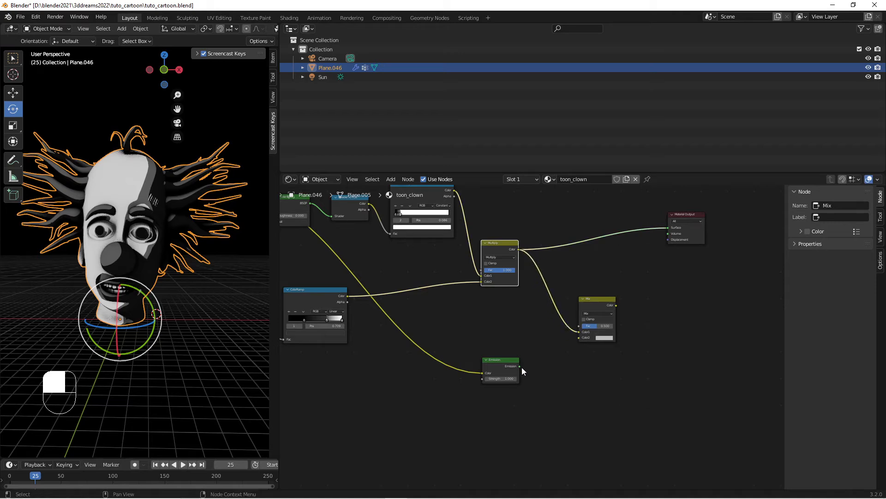
drag(519, 366, 579, 337)
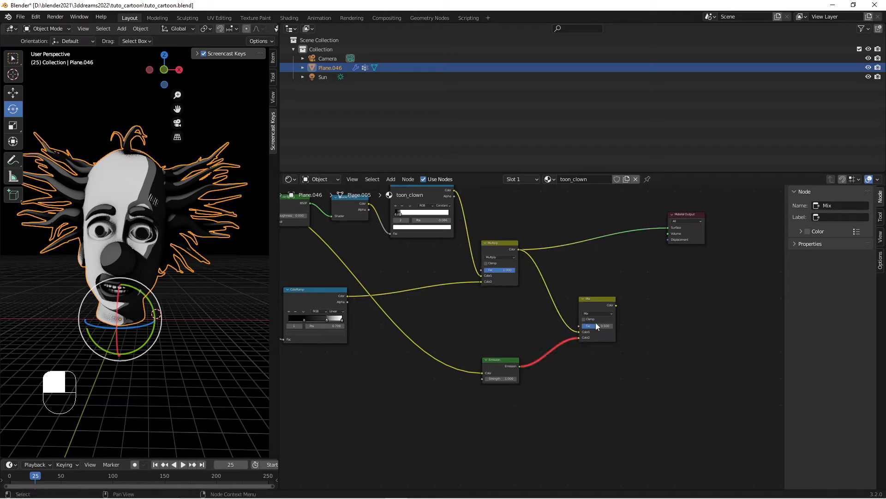
- Shift the new Mix node slightly and insert a Shader to RGB node on the link between Emission and Mix
click(599, 314)
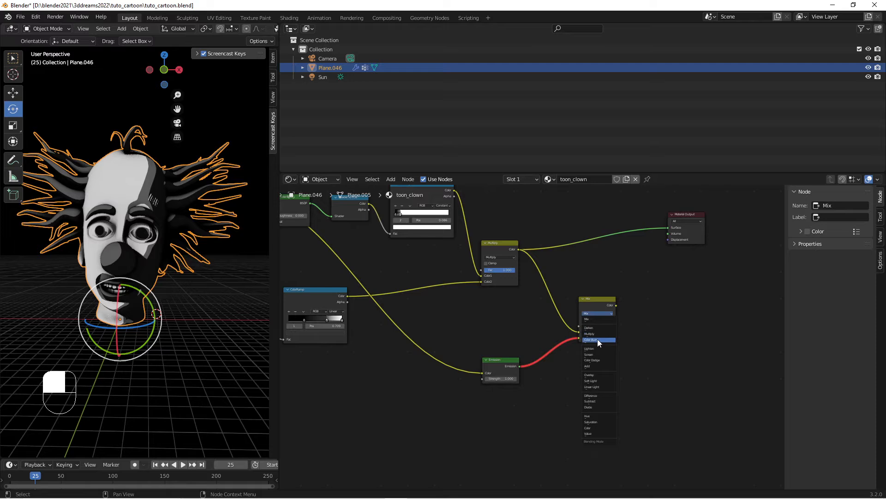
drag(597, 300, 615, 298)
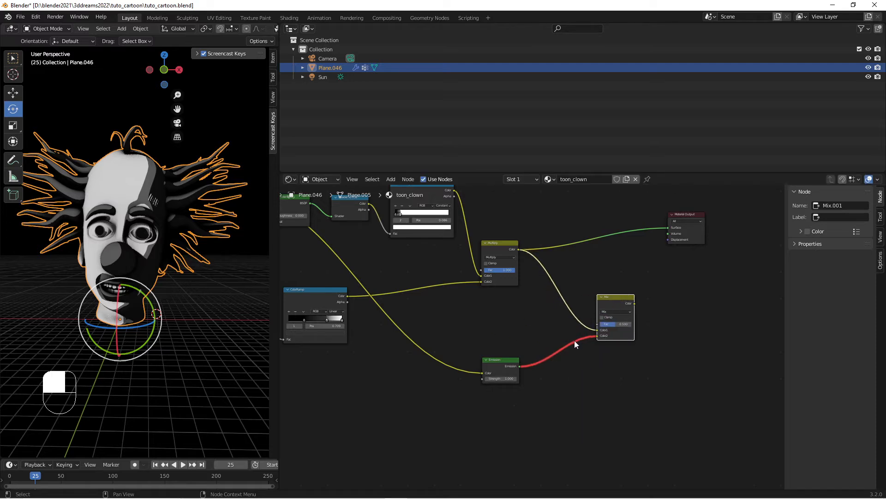
click(390, 182)
mouse_move(409, 258)
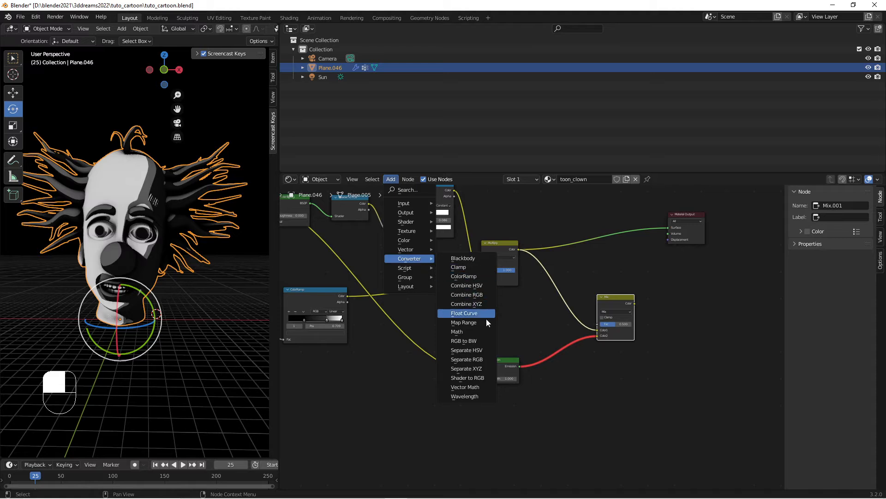
click(472, 378)
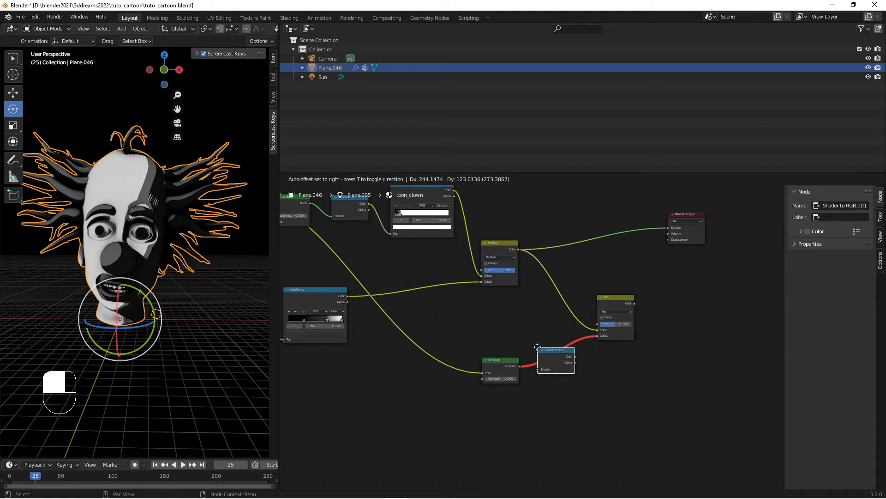
click(538, 347)
scroll(650, 404, up, 2)
middle_drag(647, 390, 588, 395)
right_click(625, 371)
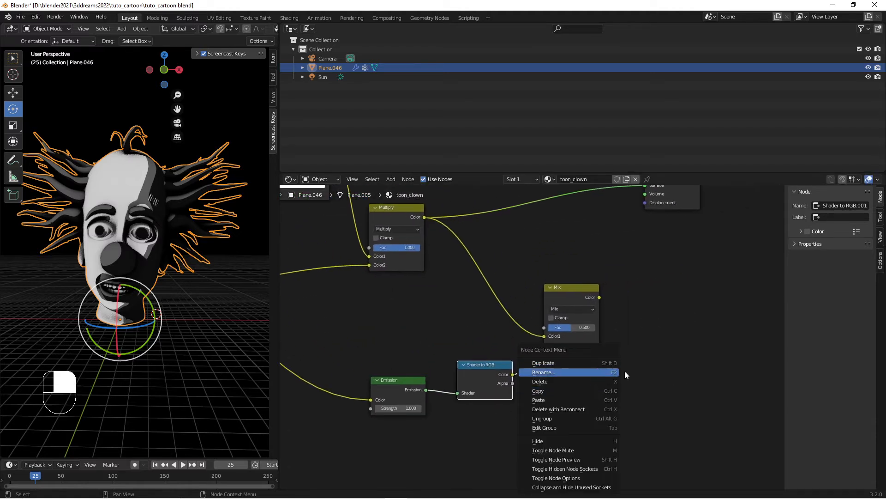
- Set the new Mix node's blending mode to Color, connect it to the Material Output's Surface, and inspect the head
click(564, 309)
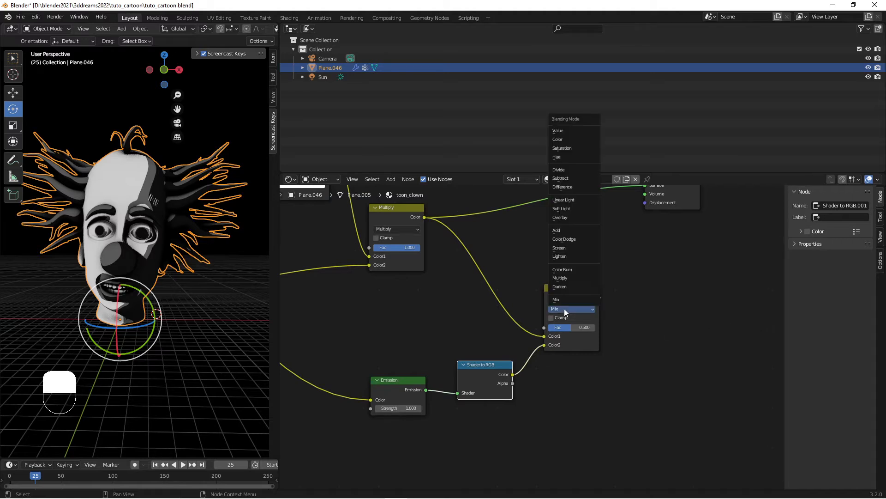
click(578, 138)
drag(599, 298, 647, 230)
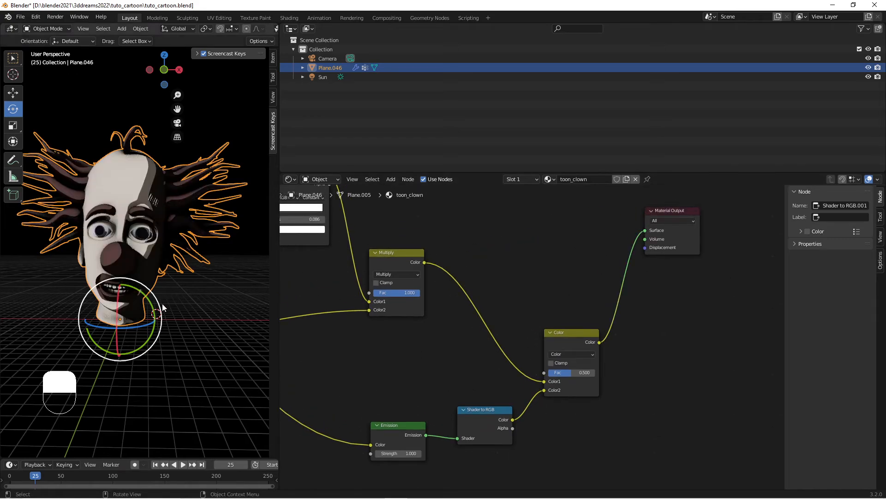
scroll(138, 304, up, 2)
middle_drag(180, 306, 218, 339)
scroll(185, 306, down, 3)
scroll(139, 290, up, 4)
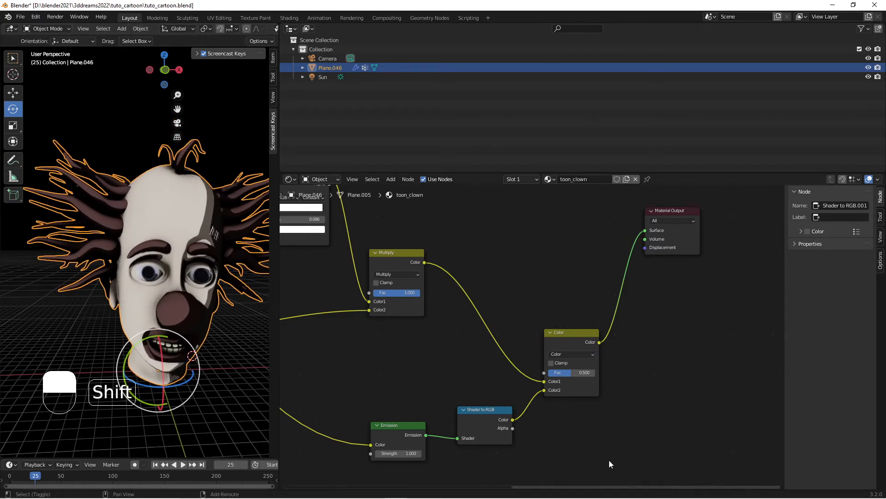
- Raise the Color mix node's Fac to 1.000 and inspect the clown's colours
middle_drag(607, 464, 644, 375)
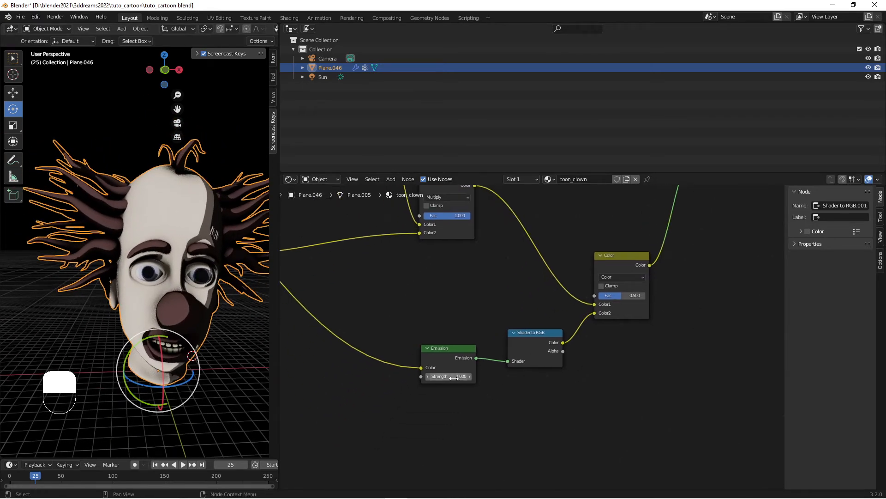
middle_drag(199, 301, 175, 295)
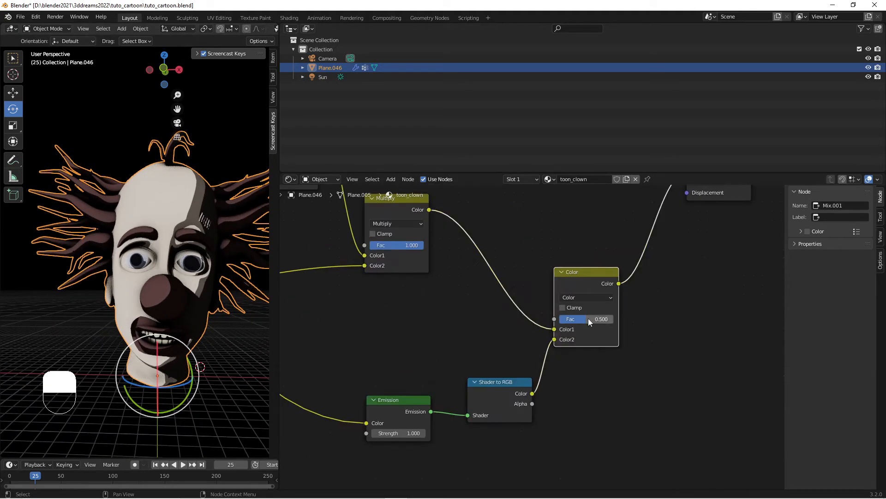
drag(585, 317, 614, 319)
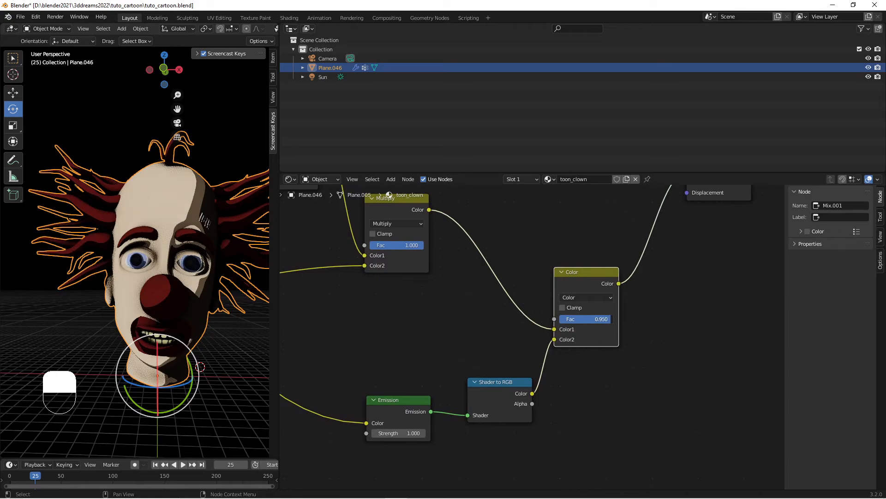
middle_drag(158, 287, 164, 323)
scroll(663, 275, down, 3)
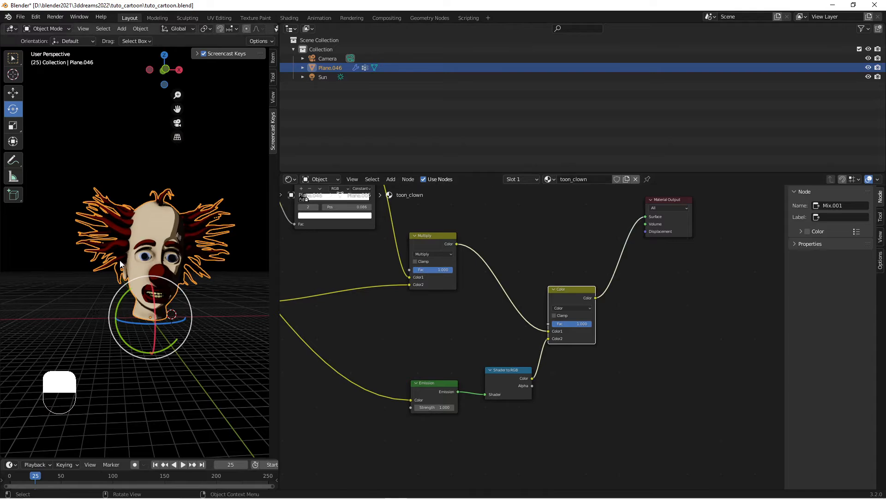
- Rotate the Sun light to change the shadows on the clown head, and widen the 3D viewport to view them
click(324, 75)
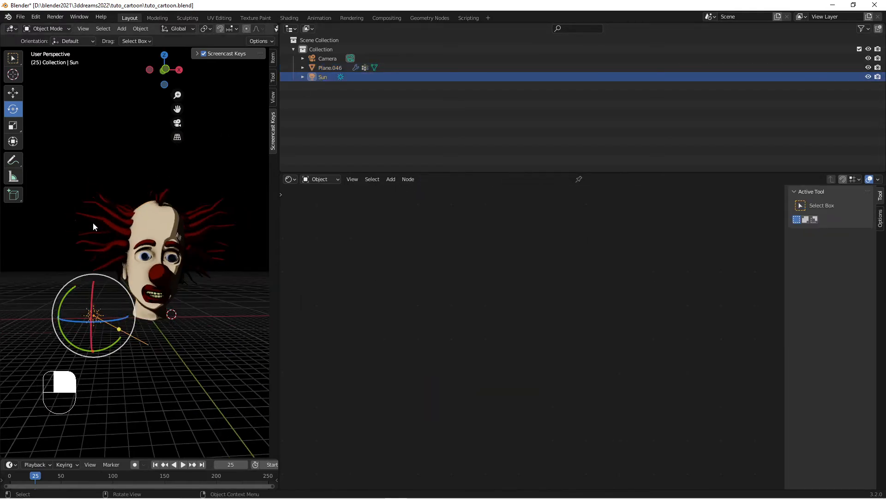
drag(67, 294, 113, 320)
scroll(196, 301, up, 5)
scroll(194, 302, down, 4)
drag(278, 265, 482, 260)
scroll(349, 305, up, 2)
middle_drag(348, 306, 321, 304)
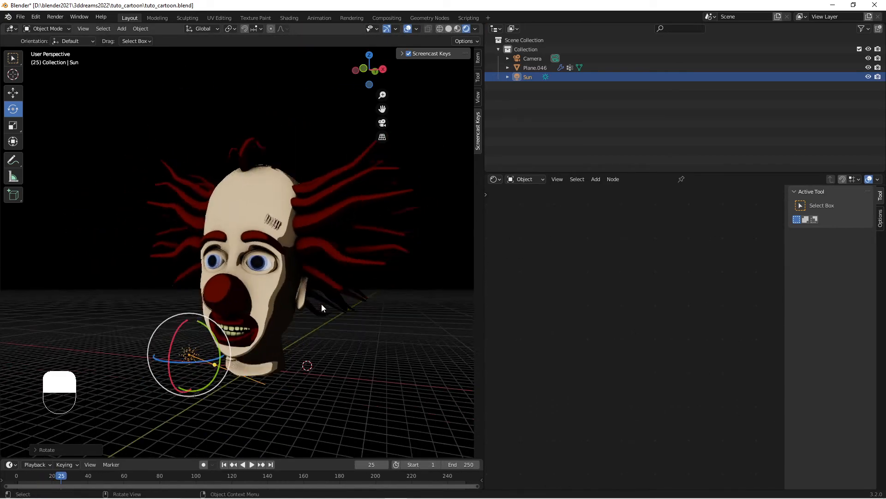
scroll(320, 303, down, 2)
- Switch the node area to the Properties editor and set the World background colour's value to 0.006
click(256, 212)
click(495, 179)
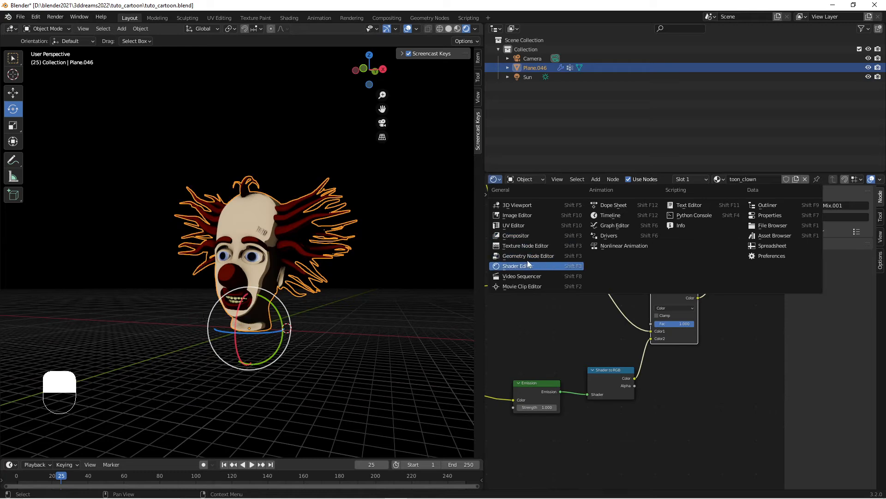
click(764, 217)
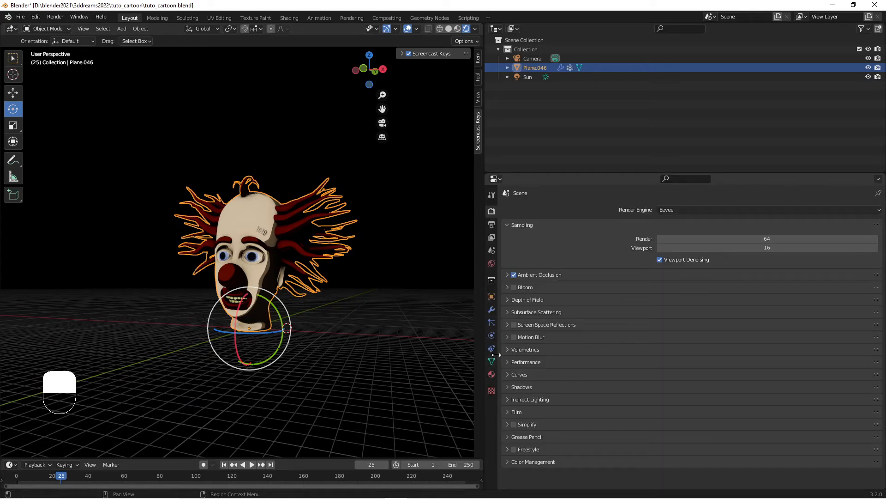
click(492, 264)
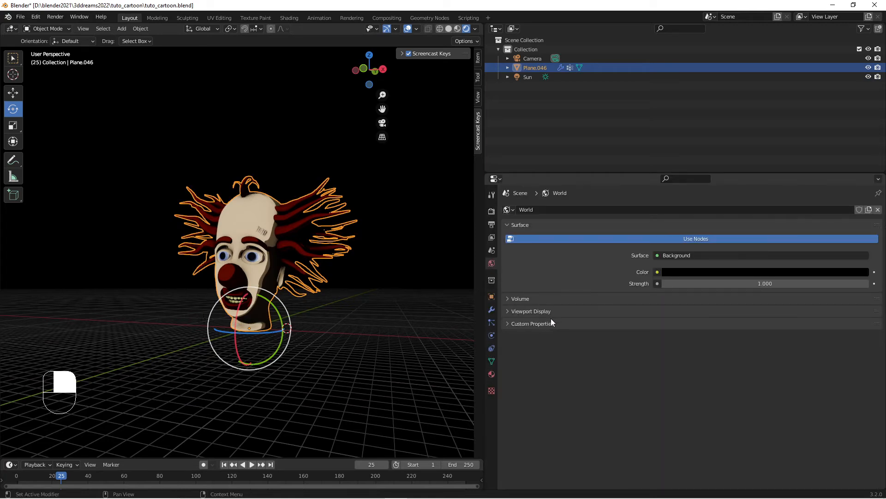
click(801, 272)
drag(865, 203, 861, 203)
middle_drag(365, 302, 417, 305)
scroll(331, 326, up, 4)
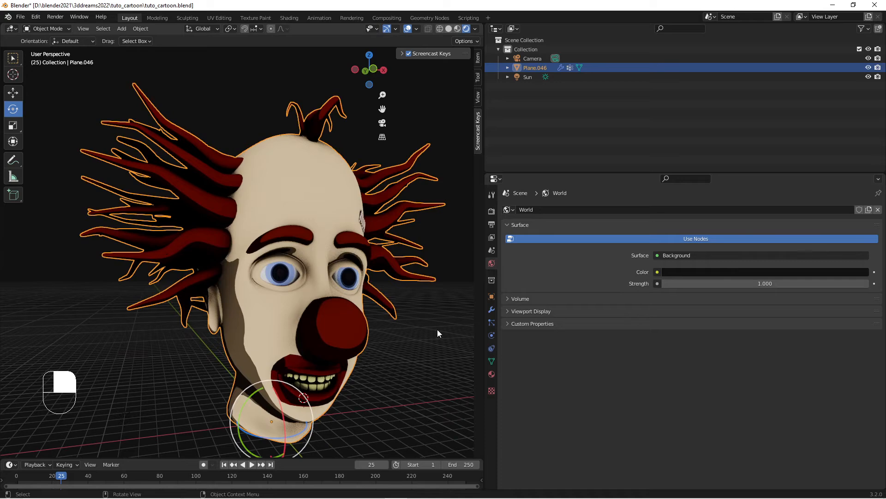
- Brighten the World background colour further to a dark grey and inspect the head against it
click(816, 274)
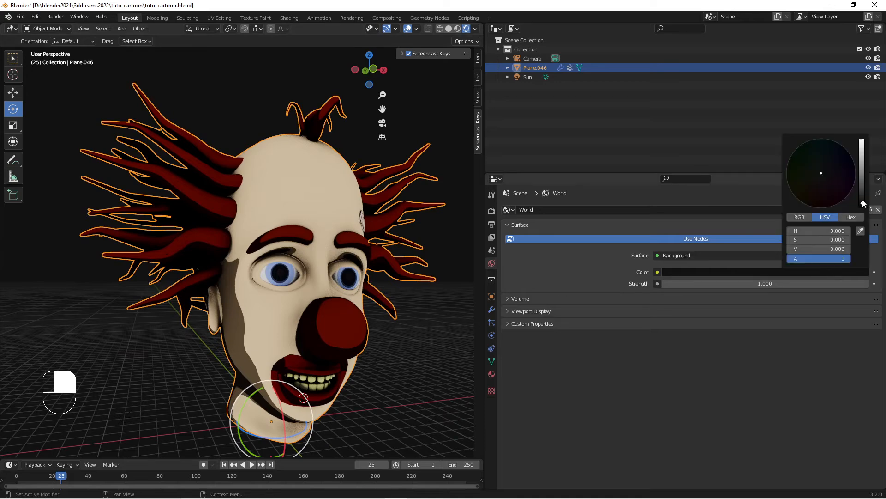
drag(863, 204, 863, 201)
scroll(313, 284, down, 5)
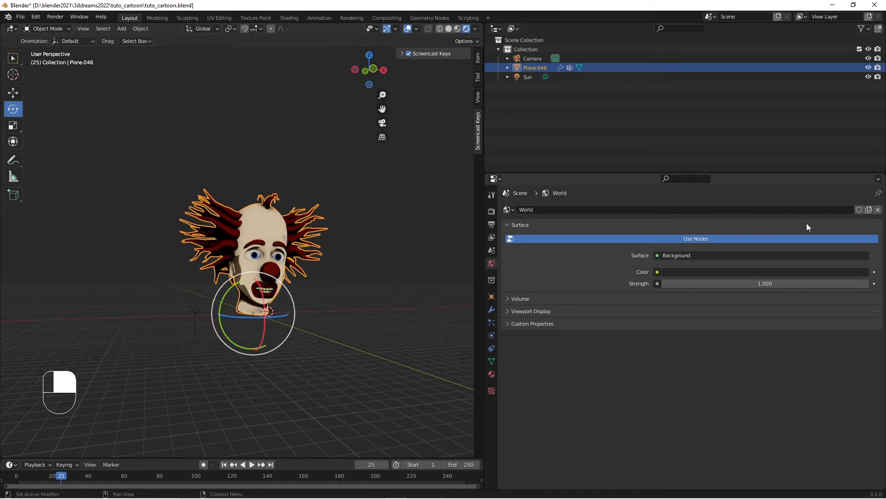
scroll(298, 308, up, 2)
middle_drag(357, 309, 311, 310)
- Deselect the clown head and add a Grease Pencil Stroke object to the scene
click(377, 335)
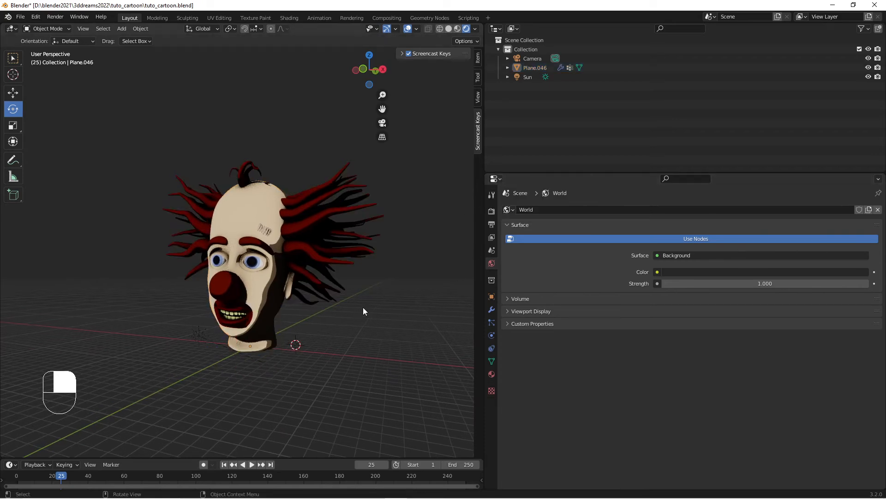
key(shift+a)
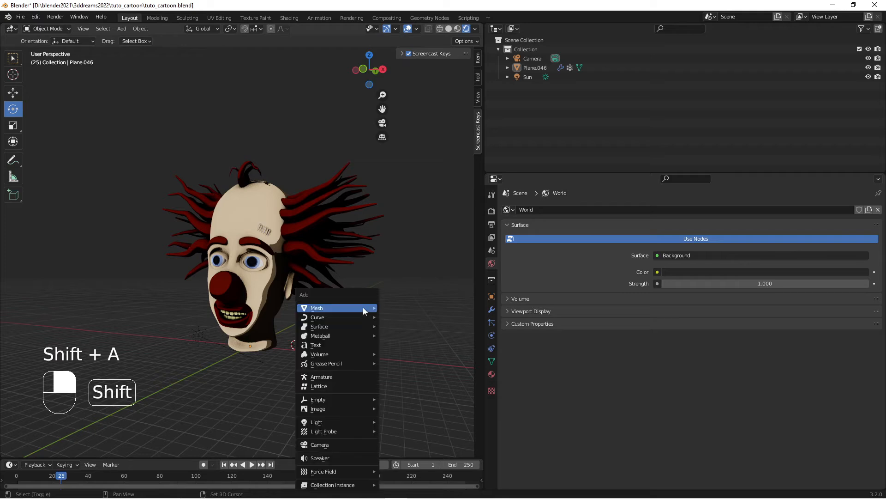
mouse_move(342, 362)
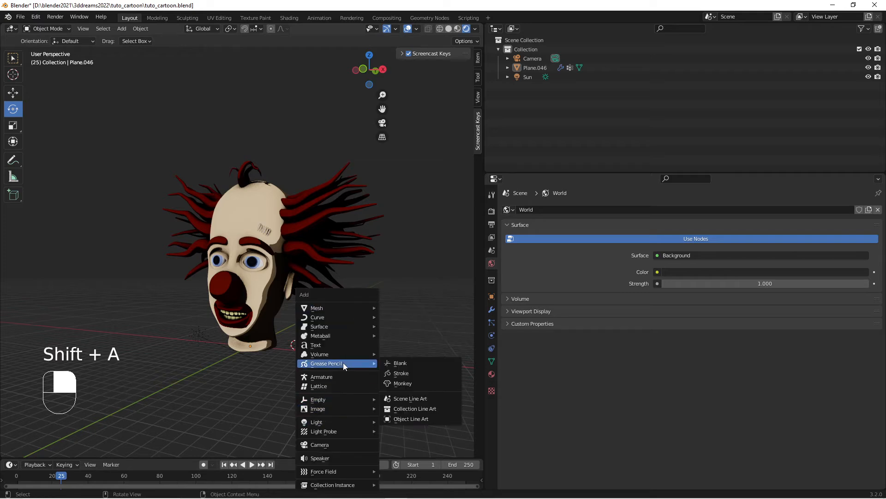
click(411, 373)
- Delete all points of the Grease Pencil Stroke object in Edit Mode, leaving it empty
key(Tab)
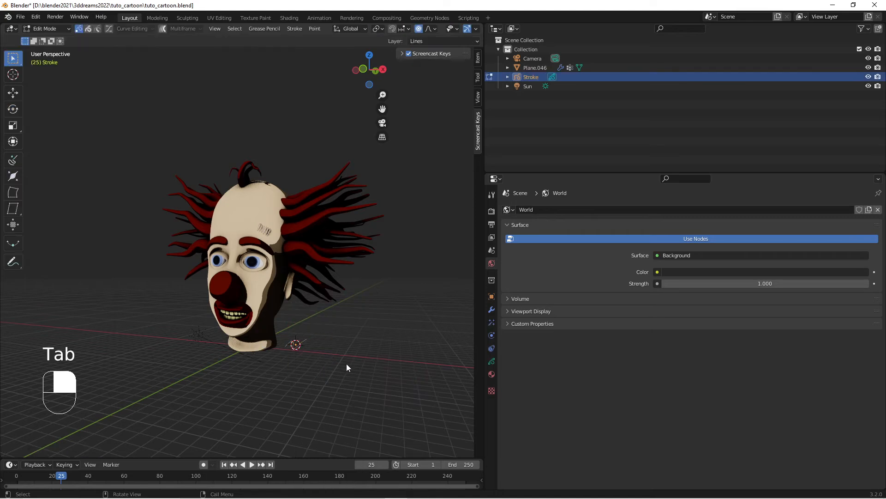
scroll(349, 364, up, 5)
shift+middle_drag(378, 382, 274, 249)
key(a)
key(x)
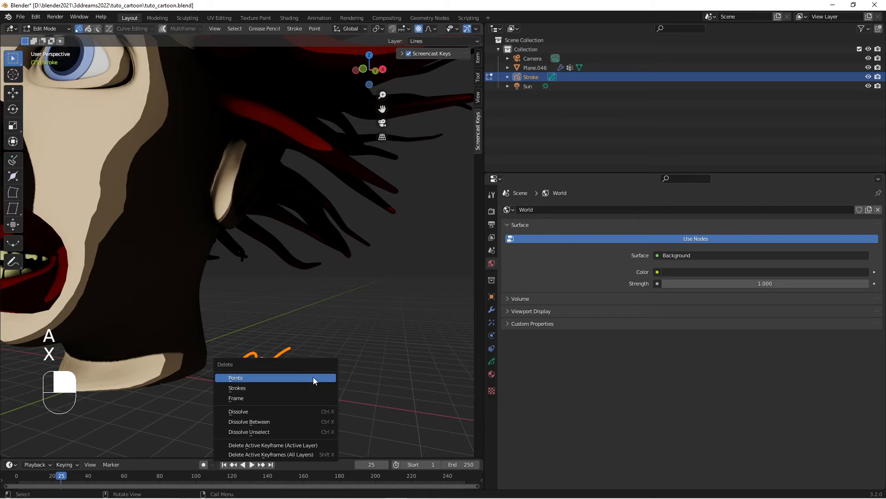
click(313, 376)
scroll(271, 323, down, 6)
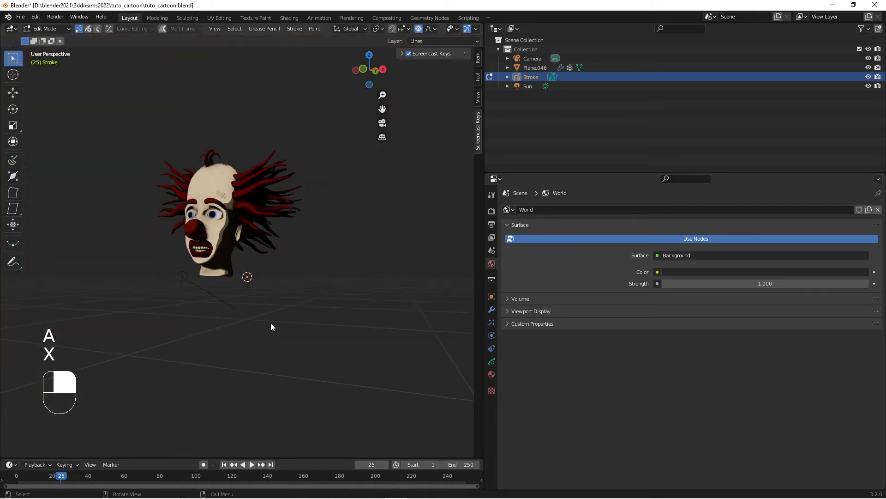
- Return the Stroke object to Object Mode and add a Line Art modifier to it
click(492, 309)
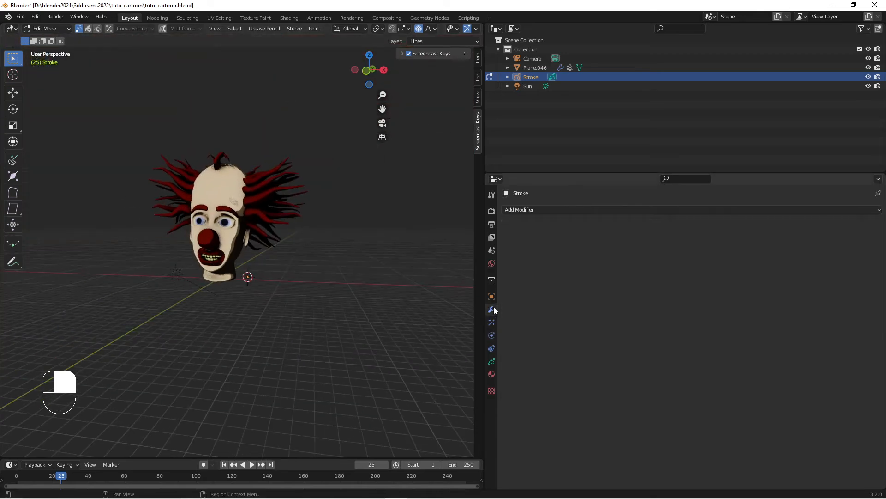
click(539, 209)
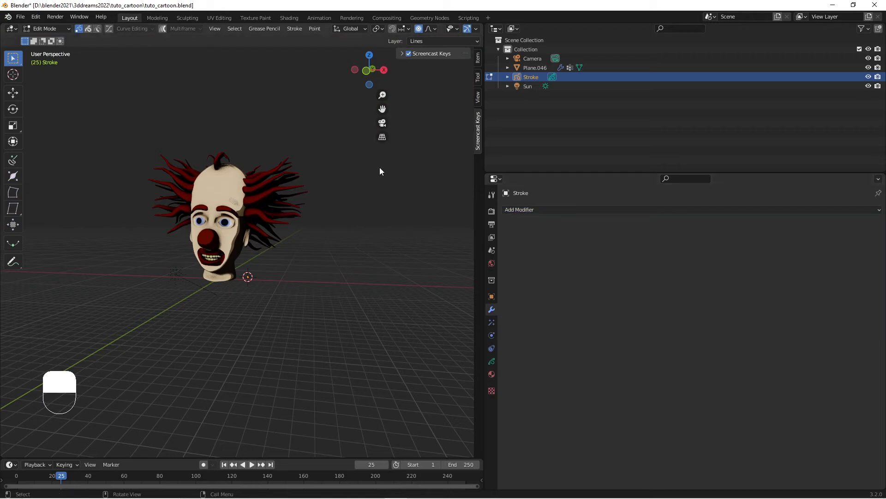
click(54, 29)
click(57, 39)
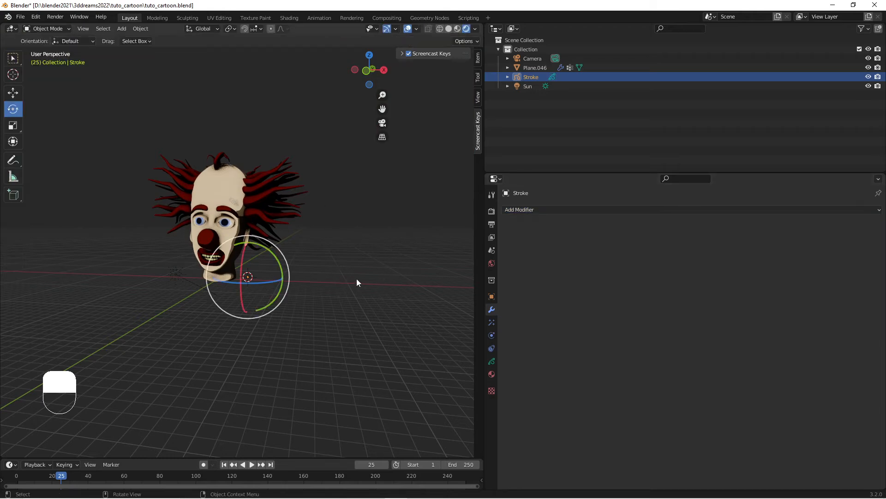
click(536, 76)
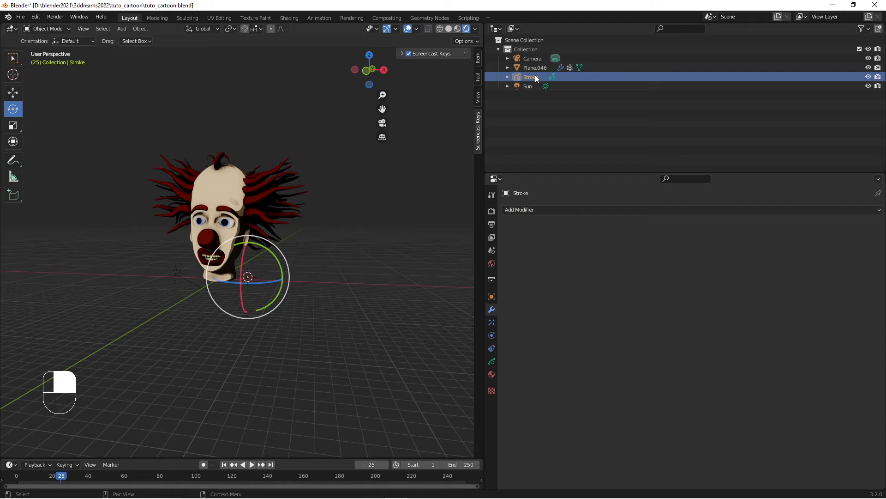
click(531, 210)
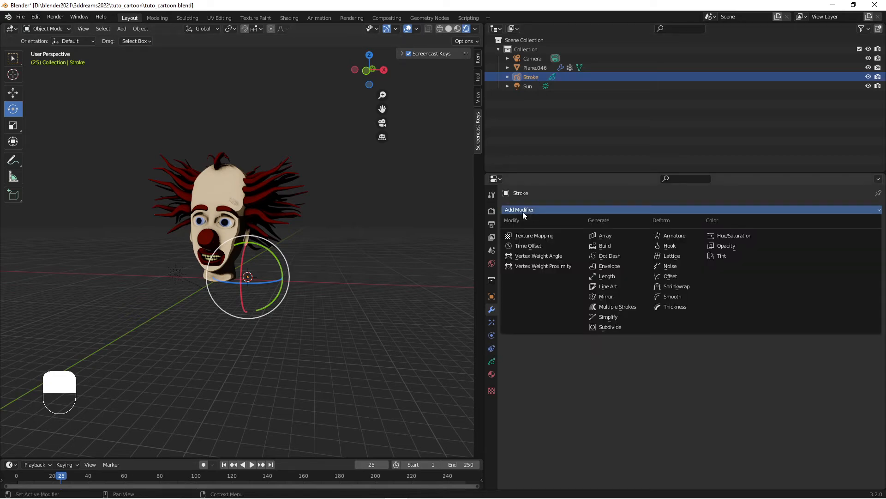
click(609, 287)
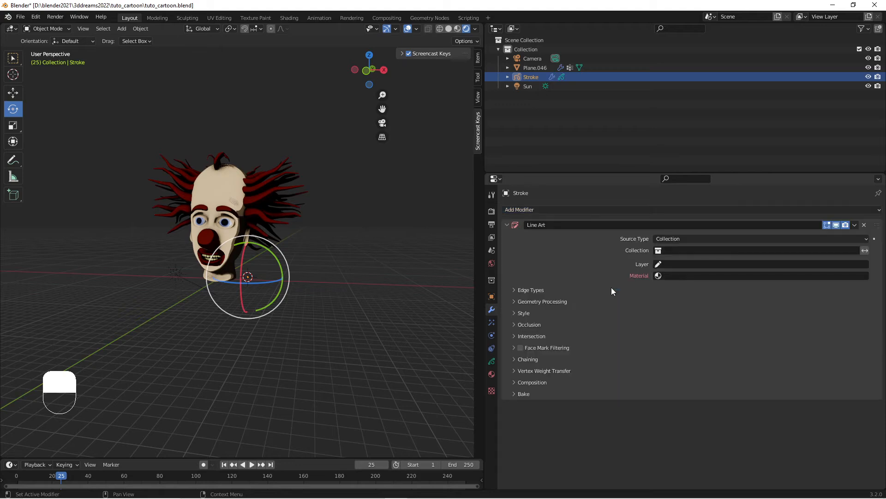
- Set the Line Art source type to Object with Plane.046 as the object, and assign the Lines layer
click(680, 250)
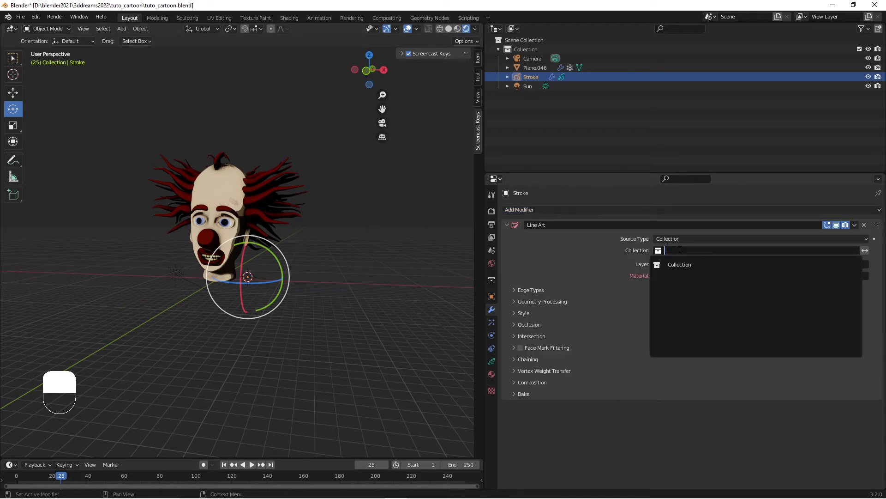
click(668, 237)
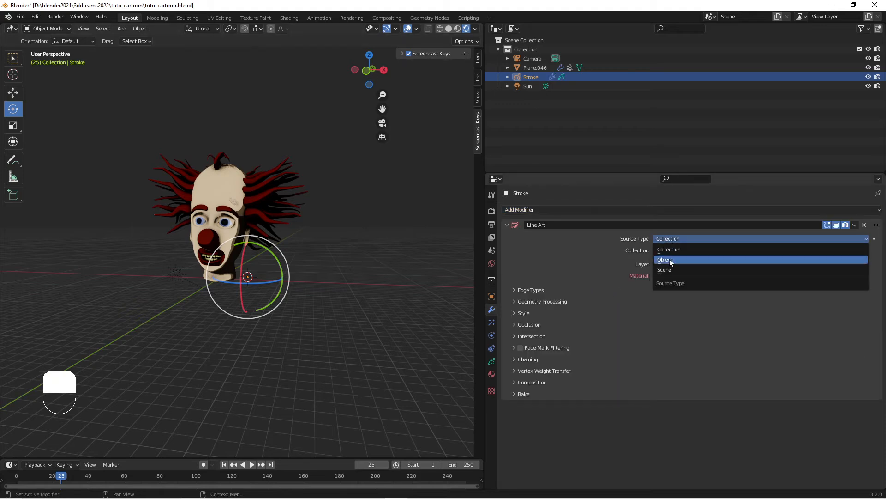
click(671, 260)
click(673, 250)
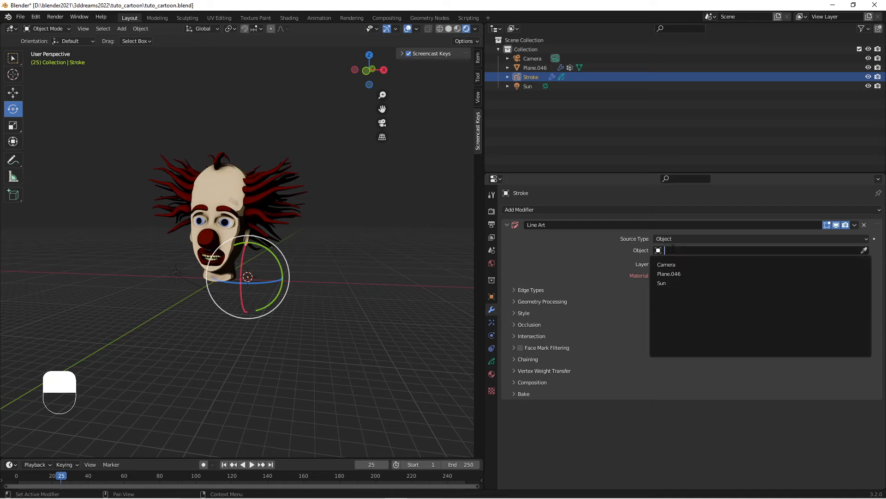
click(675, 273)
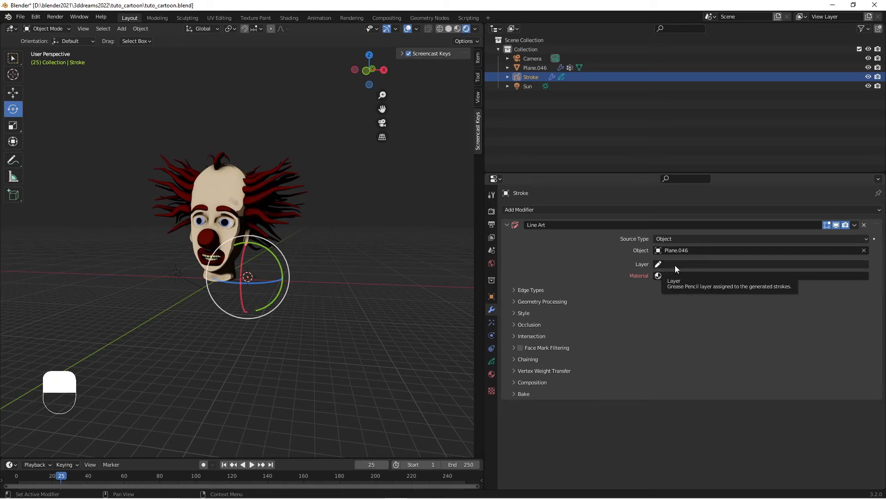
click(675, 265)
click(666, 279)
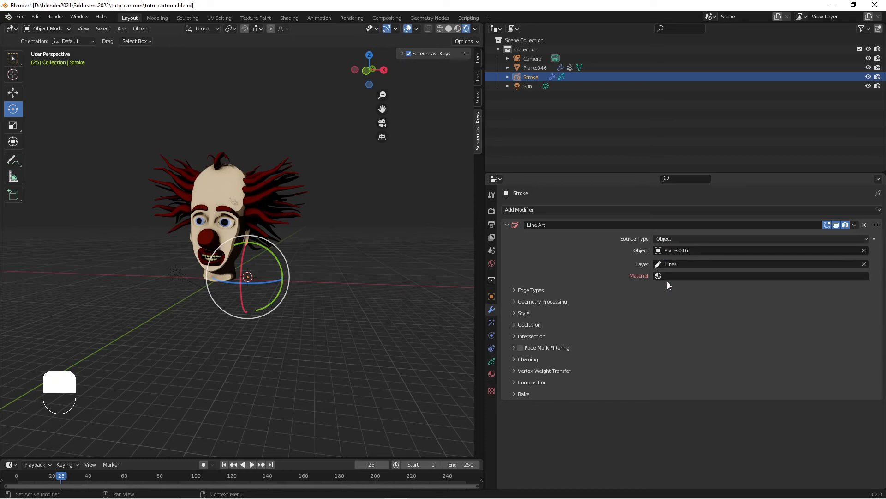
- Assign the White material to the Line Art modifier and inspect the outlines on the clown head
click(668, 275)
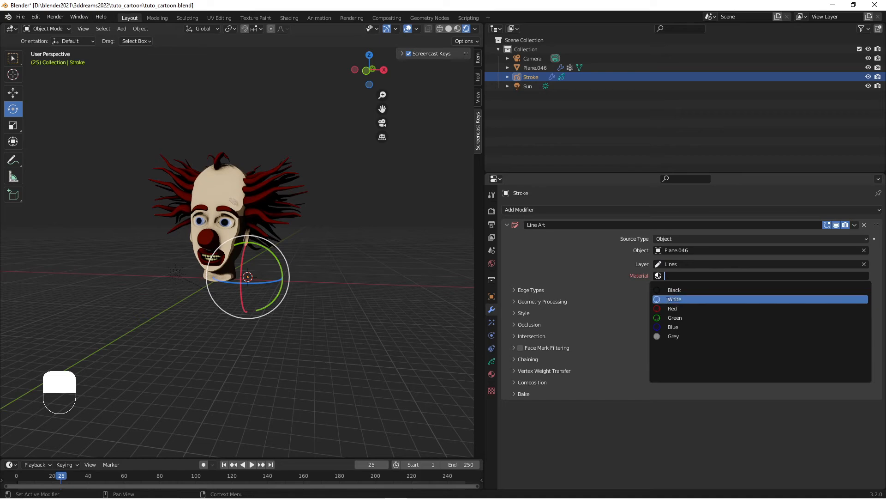
click(670, 299)
click(309, 250)
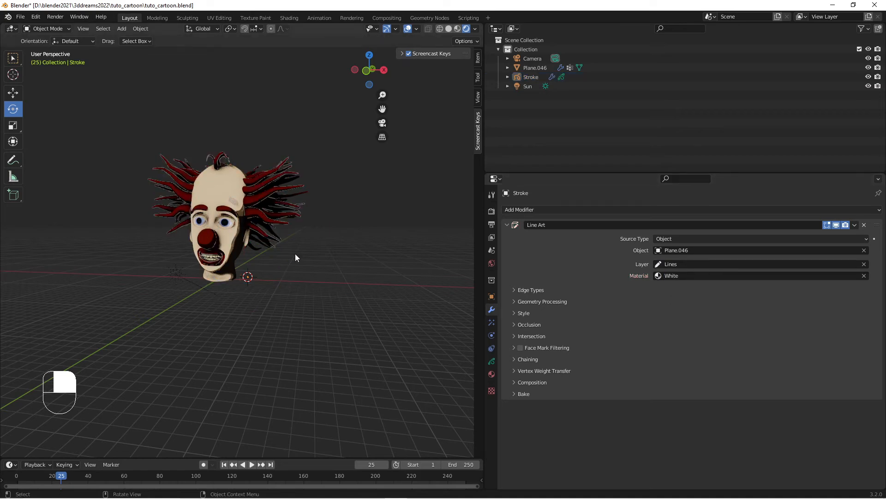
scroll(294, 253, up, 5)
mouse_move(294, 253)
middle_down()
mouse_move(250, 276)
mouse_move(293, 264)
middle_up()
scroll(292, 264, down, 3)
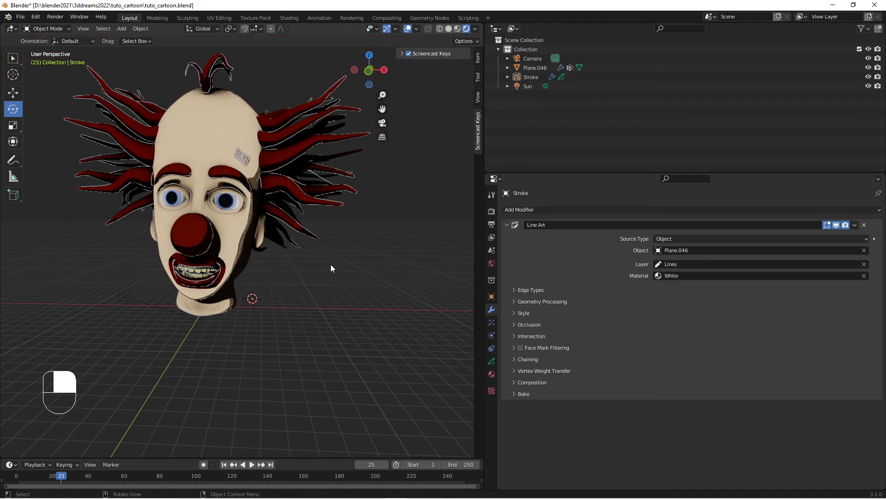
- Assign the Black material to the Line Art modifier and disable its Material Borders and Intersections edge types
click(671, 276)
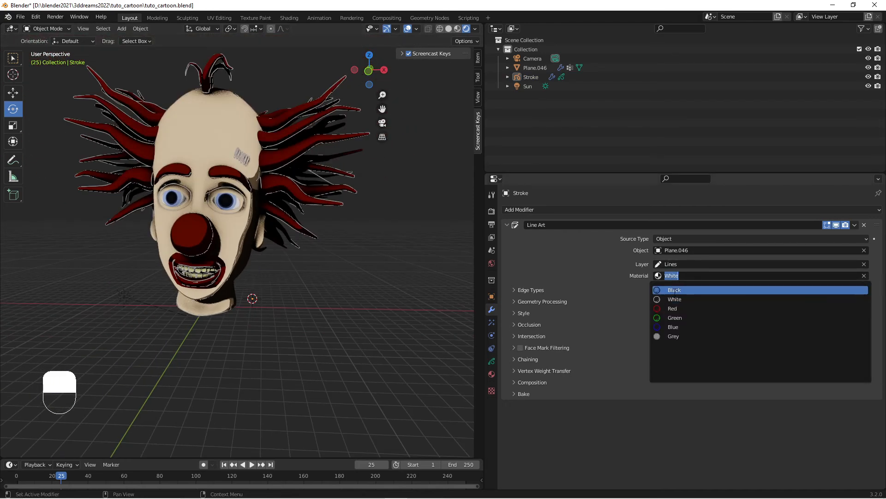
click(674, 290)
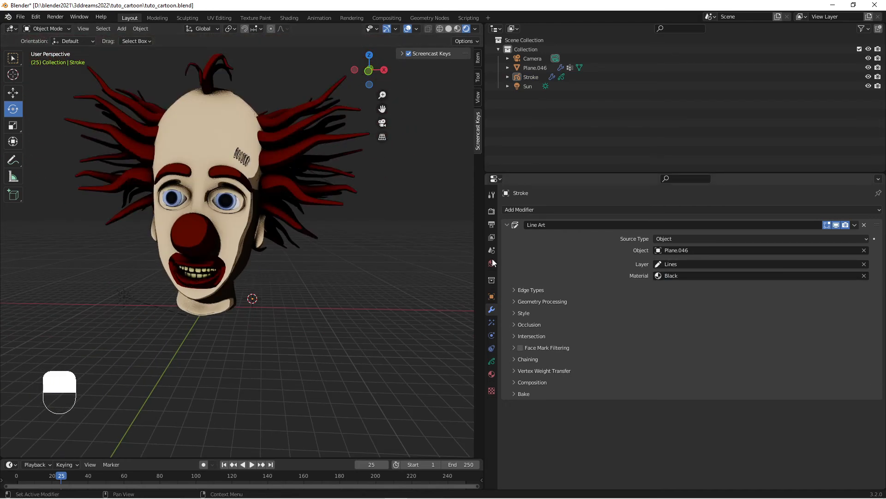
click(516, 291)
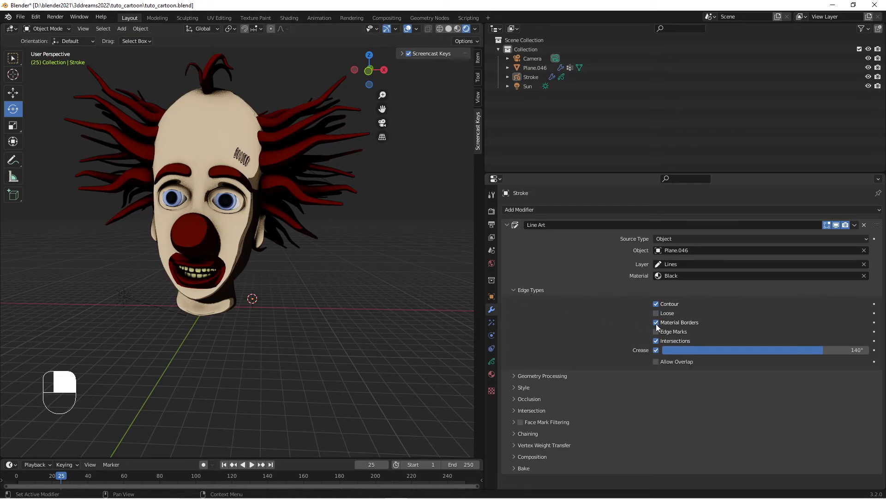
drag(656, 323, 656, 342)
middle_drag(231, 243, 330, 250)
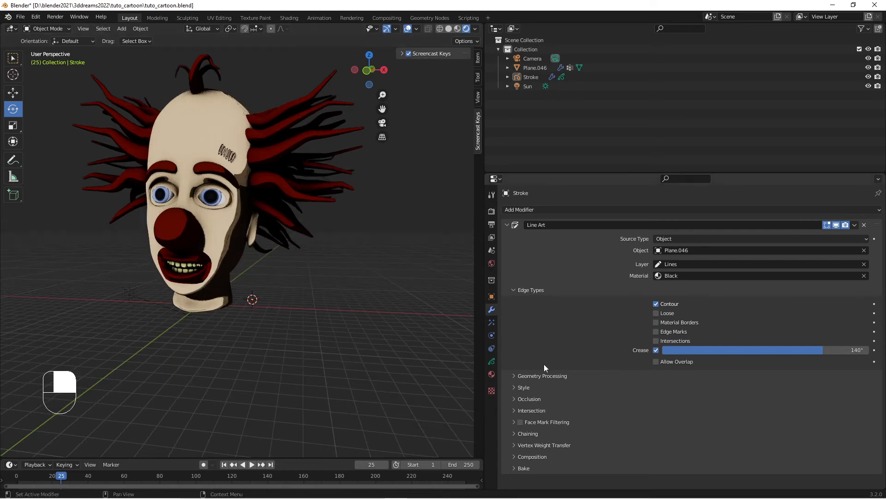
- Set the Line Art thickness to 43 and inspect the outlines on the clown head
click(521, 387)
mouse_move(683, 402)
mouse_down()
mouse_move(721, 402)
mouse_move(700, 401)
mouse_up()
scroll(162, 231, up, 4)
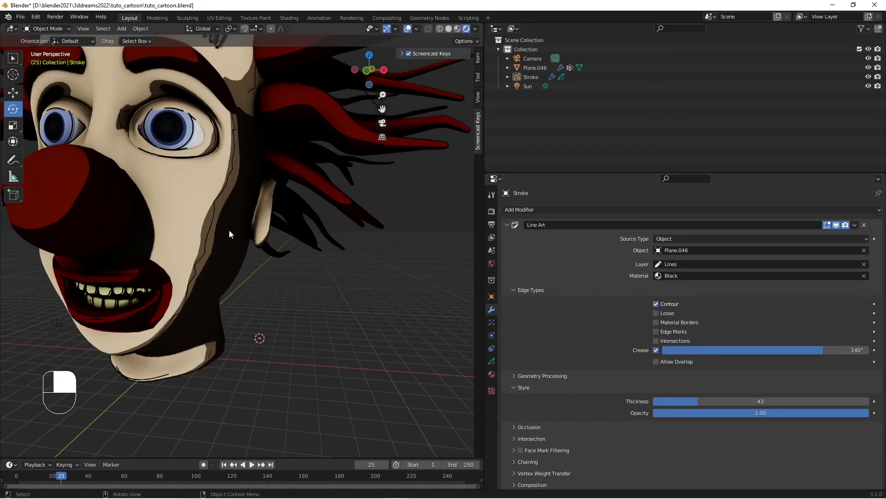
scroll(225, 231, down, 5)
mouse_move(325, 274)
middle_down()
mouse_move(361, 258)
mouse_move(354, 278)
mouse_move(202, 281)
mouse_move(331, 284)
mouse_move(325, 279)
middle_up()
scroll(326, 277, up, 2)
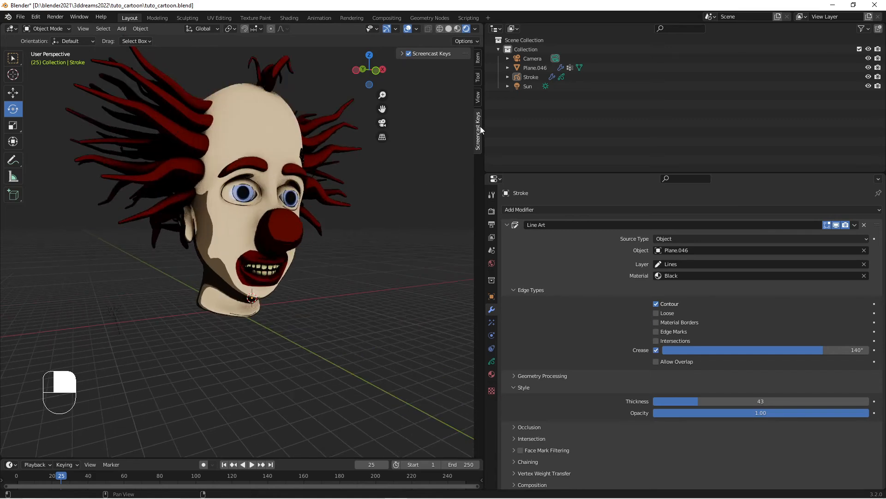
- Select the Sun light and view its light colour settings
click(495, 179)
click(529, 86)
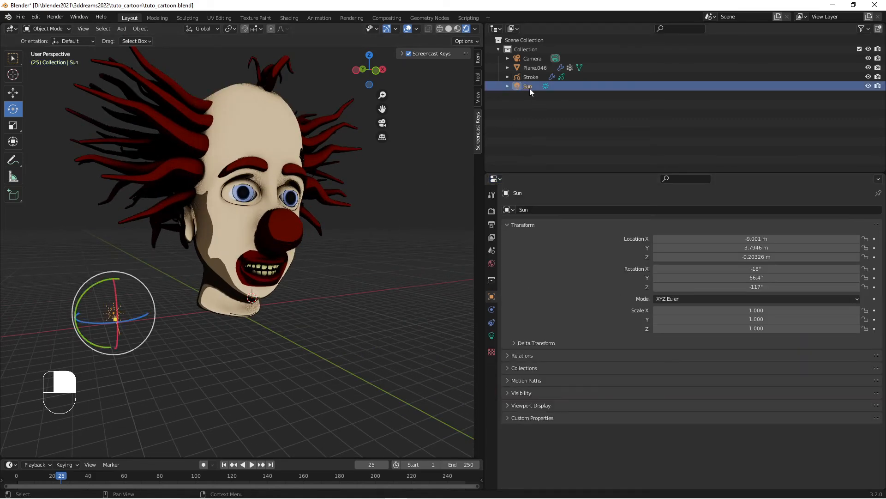
click(492, 336)
click(822, 262)
mouse_move(824, 171)
mouse_down()
mouse_move(834, 171)
mouse_move(819, 177)
mouse_up()
- Switch the Properties editor to the Shader Editor and display the clown head's toon_clown node graph
click(496, 179)
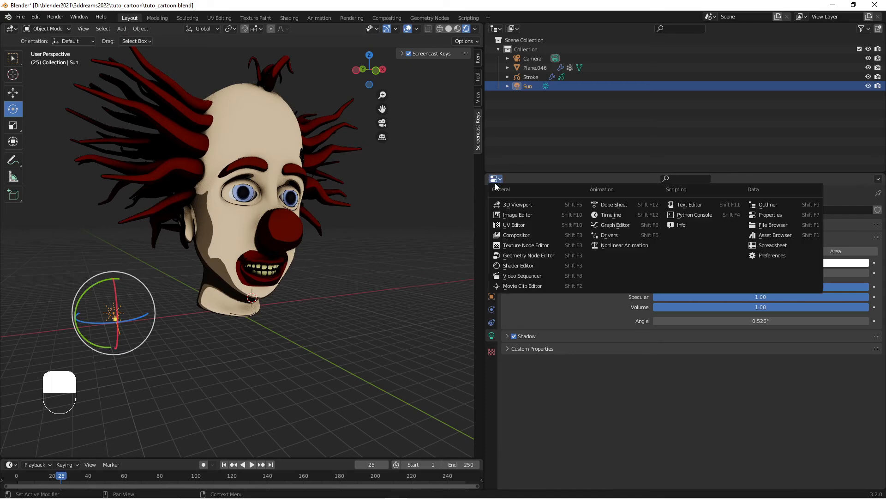
click(506, 266)
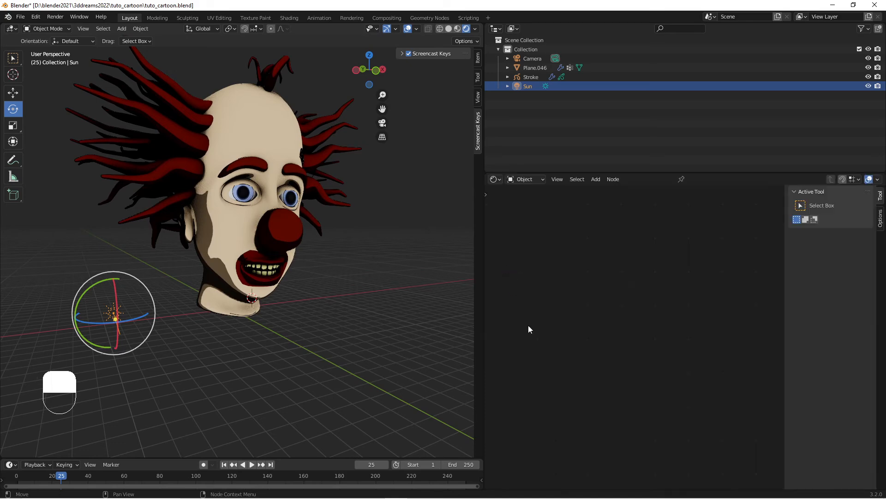
click(260, 124)
middle_drag(667, 437, 681, 393)
scroll(684, 383, down, 3)
middle_drag(697, 361, 689, 358)
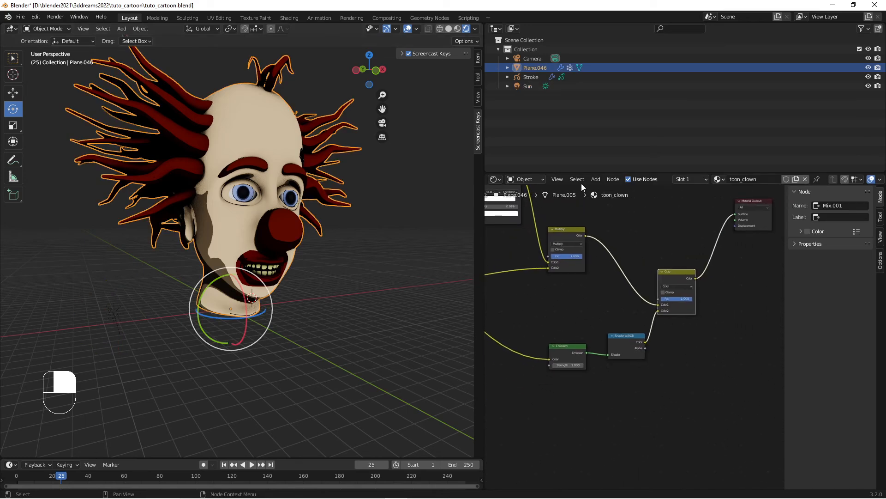
- Add a Diffuse BSDF node directly below the Emission node
click(563, 345)
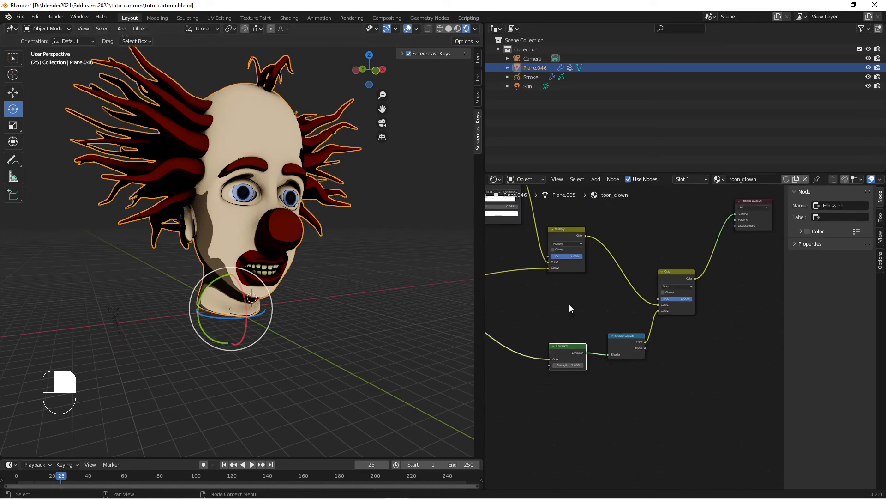
click(597, 179)
mouse_move(617, 222)
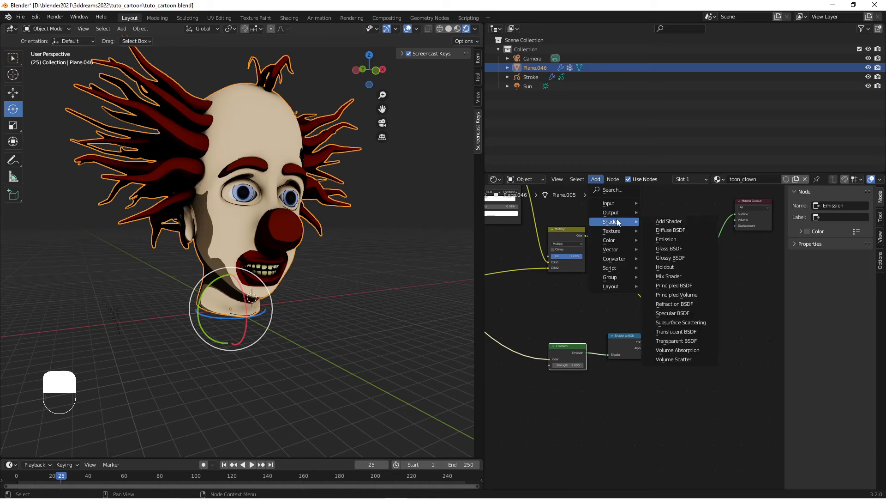
click(683, 231)
click(548, 383)
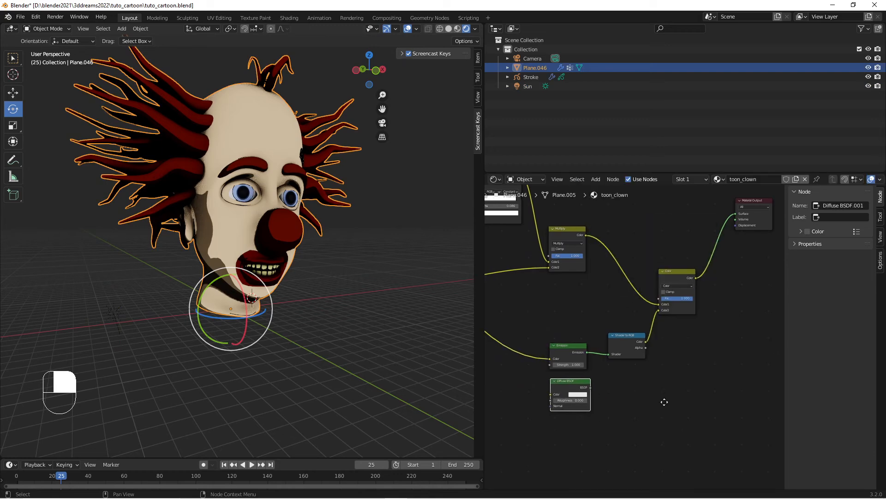
- Reroute the Emission node's colour link into the Diffuse BSDF and connect its BSDF output to the Shader to RGB node
middle_drag(665, 401, 741, 369)
drag(626, 328, 619, 365)
drag(619, 362, 686, 322)
scroll(714, 365, up, 3)
click(596, 291)
scroll(720, 325, down, 3)
middle_drag(332, 277, 359, 274)
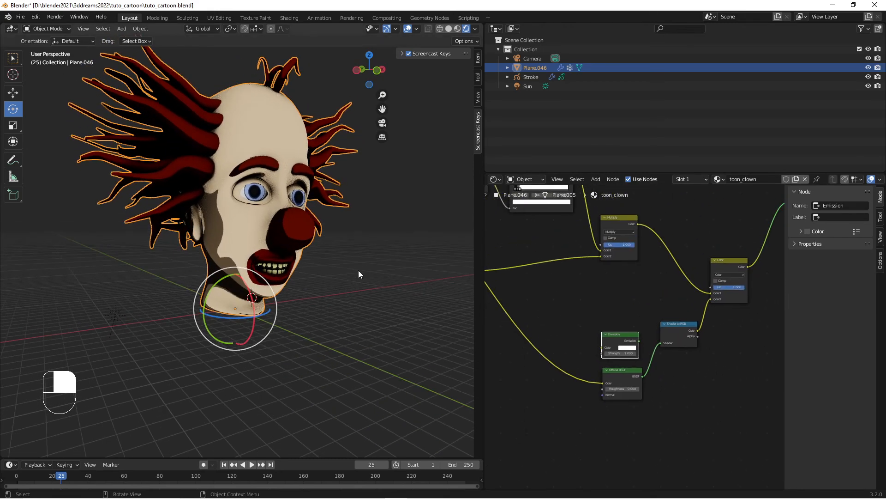
click(119, 314)
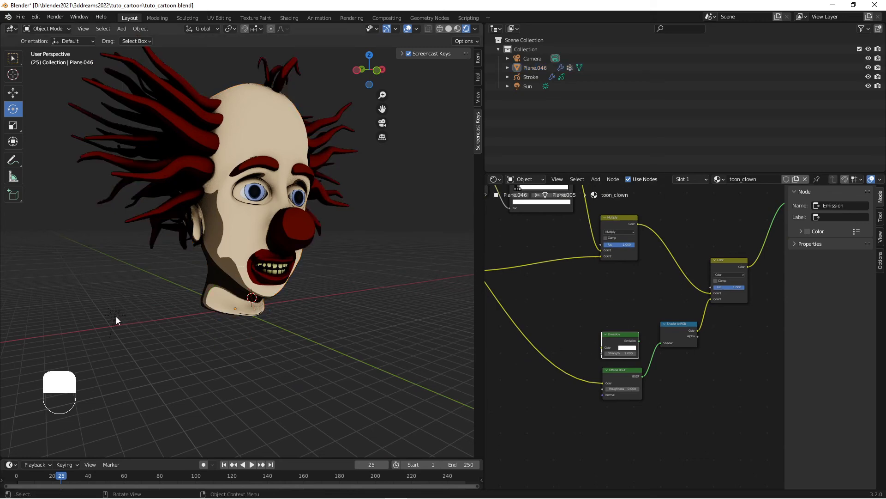
- Select the Sun light, display its light properties in place of the Shader Editor, and set its colour to light orange
click(118, 317)
click(496, 179)
click(784, 216)
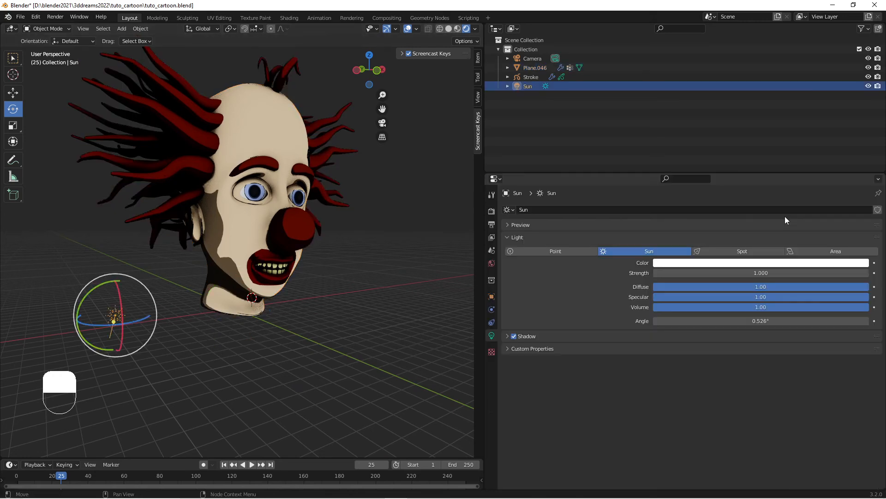
click(785, 262)
click(810, 191)
mouse_move(811, 191)
mouse_down()
mouse_move(824, 188)
mouse_move(815, 178)
mouse_move(812, 192)
mouse_up()
- Rotate the Sun light to change the direction from which it lights and shades the clown's face
middle_drag(305, 248, 176, 289)
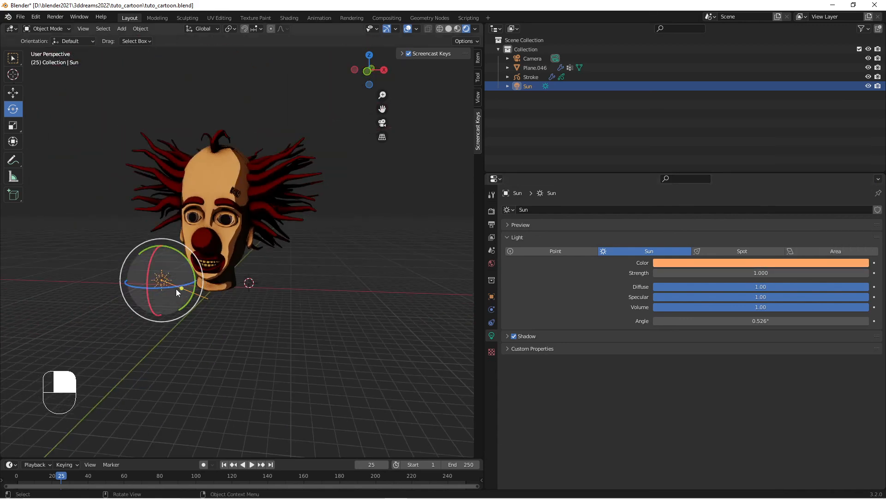
drag(149, 288, 185, 347)
scroll(236, 334, up, 4)
middle_drag(237, 333, 337, 368)
- Switch the Properties editor to a widened Shader Editor and select the clown head to display its toon_clown node graph
click(497, 179)
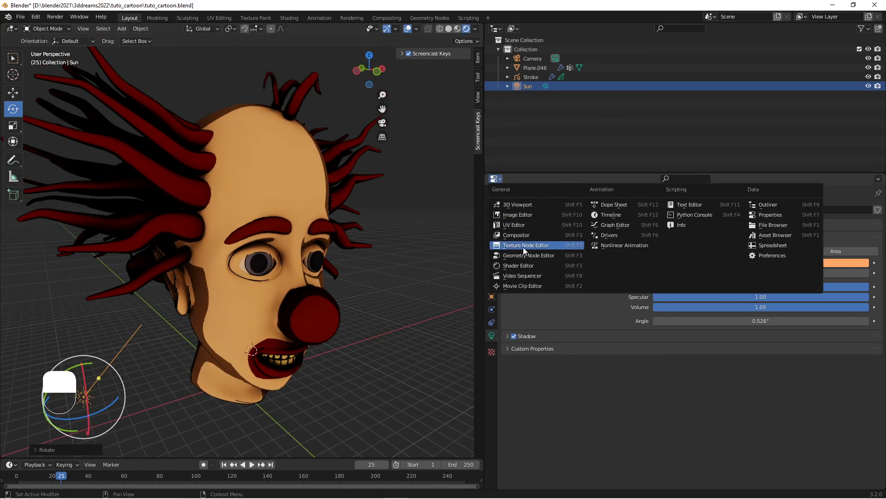
click(523, 247)
drag(482, 254, 384, 248)
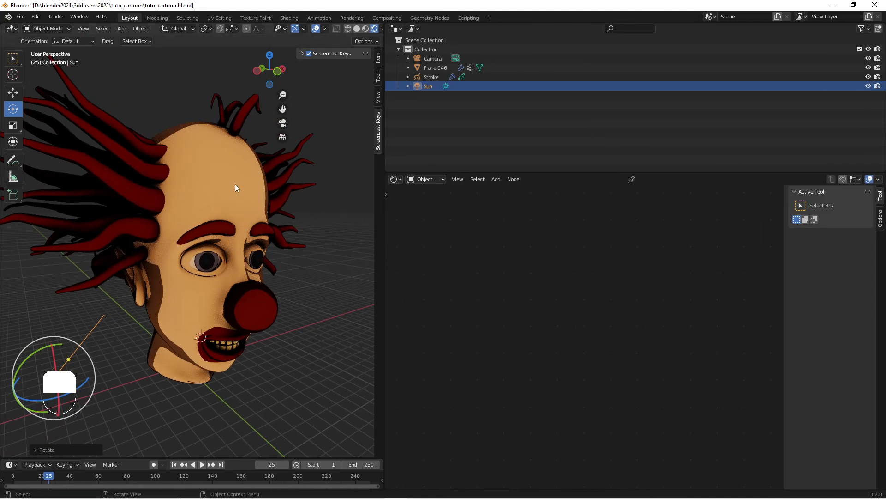
click(235, 188)
scroll(539, 370, down, 3)
scroll(559, 366, up, 3)
middle_drag(556, 362, 536, 386)
- Enlarge the Shader Editor across nearly the full window width and examine the complete toon_clown node graph
drag(384, 328, 65, 328)
scroll(391, 368, up, 2)
middle_drag(391, 368, 428, 423)
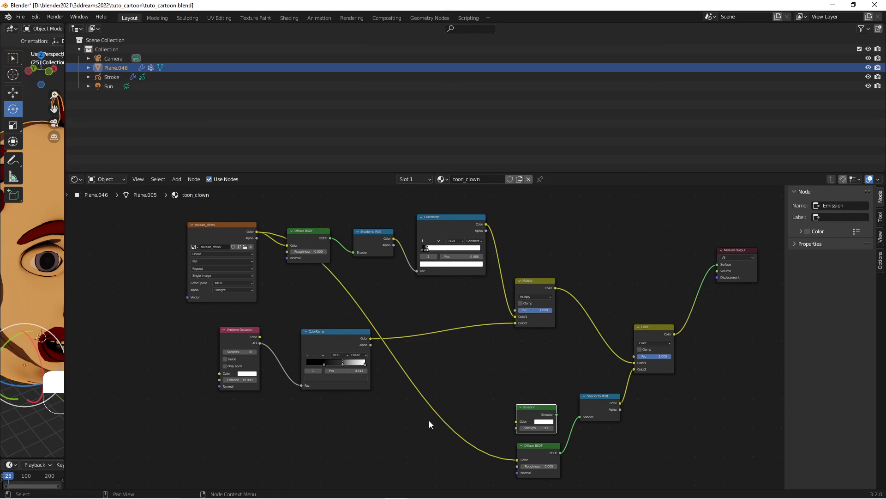
scroll(420, 407, down, 1)
scroll(417, 406, down, 2)
scroll(420, 405, up, 1)
scroll(422, 400, down, 1)
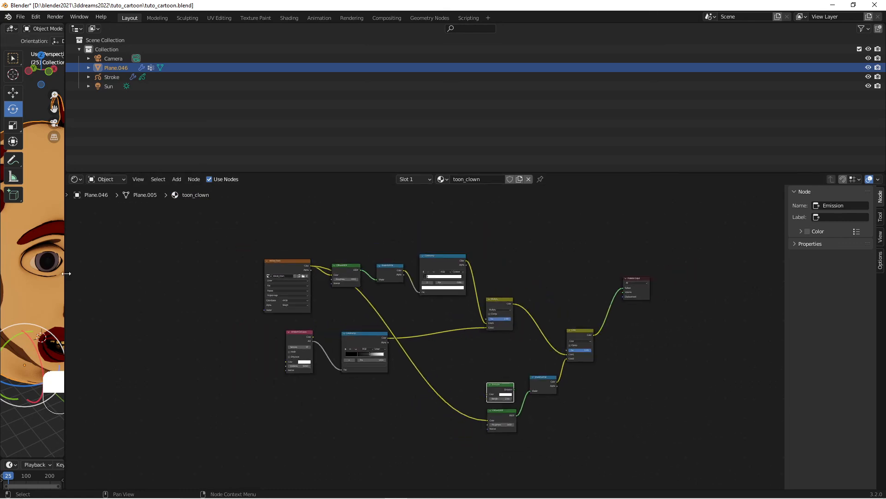
- Narrow the Shader Editor to give the 3D viewport its room back, and deselect the clown head
drag(64, 277, 376, 277)
middle_drag(314, 314, 283, 306)
scroll(284, 306, up, 3)
click(295, 307)
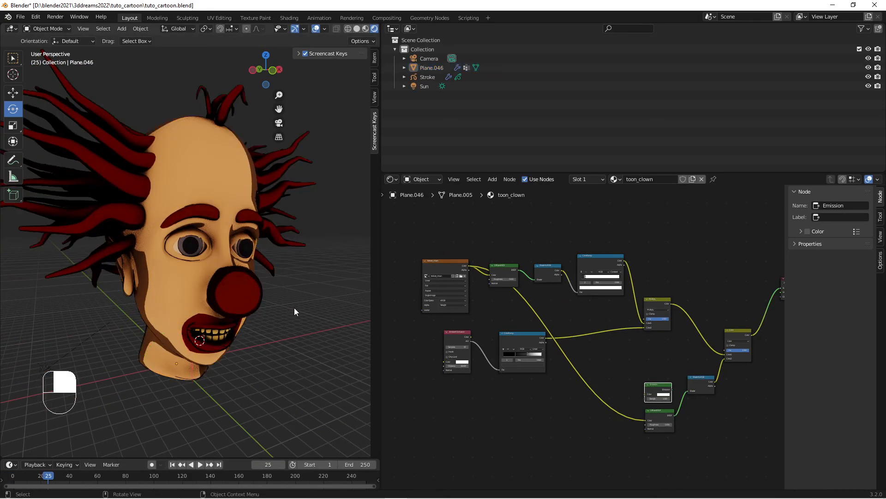